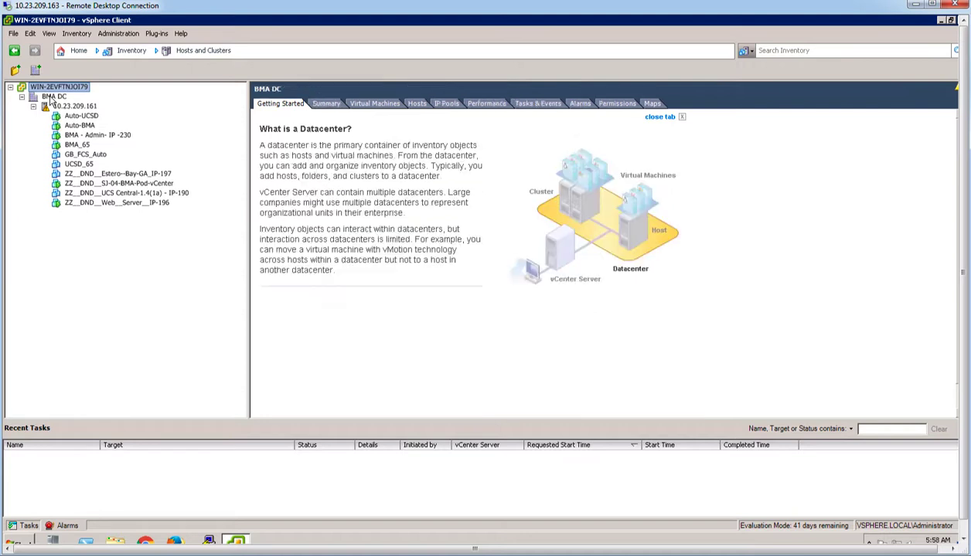
Step: Start deploying the BMA OVF template from the existing source and name the VM HB_BMA_66
{"action": "left_click", "coordinate": [13, 34]}
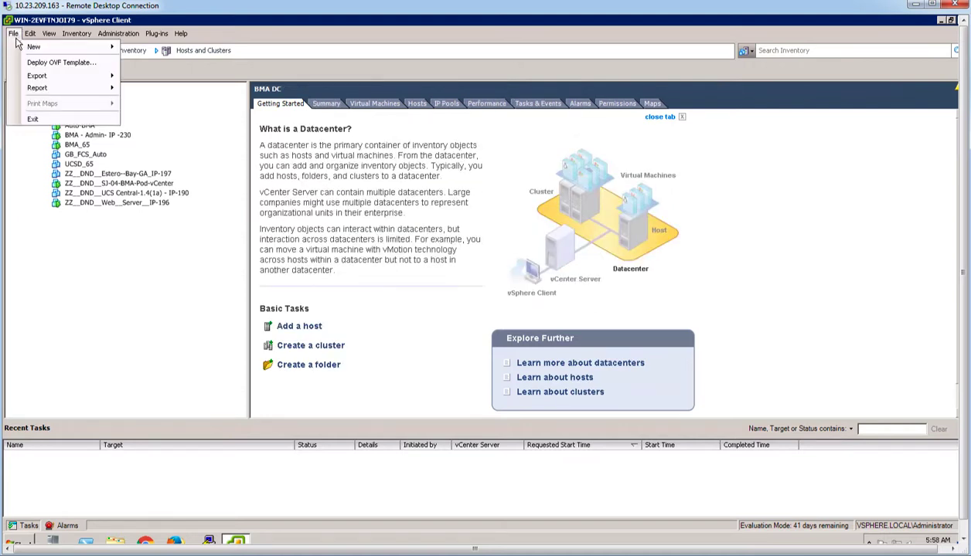
{"action": "left_click", "coordinate": [43, 65]}
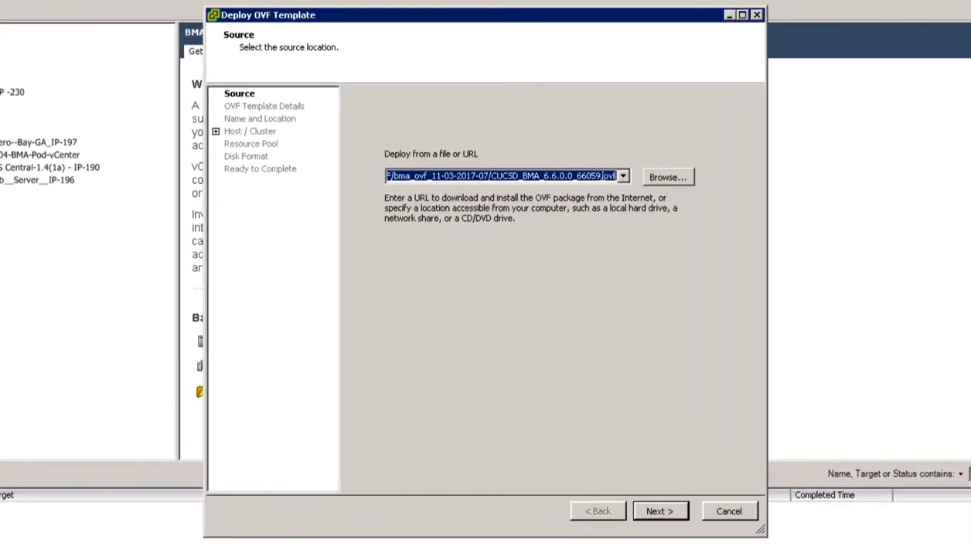
{"action": "left_click", "coordinate": [623, 176]}
{"action": "left_click", "coordinate": [591, 190]}
{"action": "left_click", "coordinate": [661, 511]}
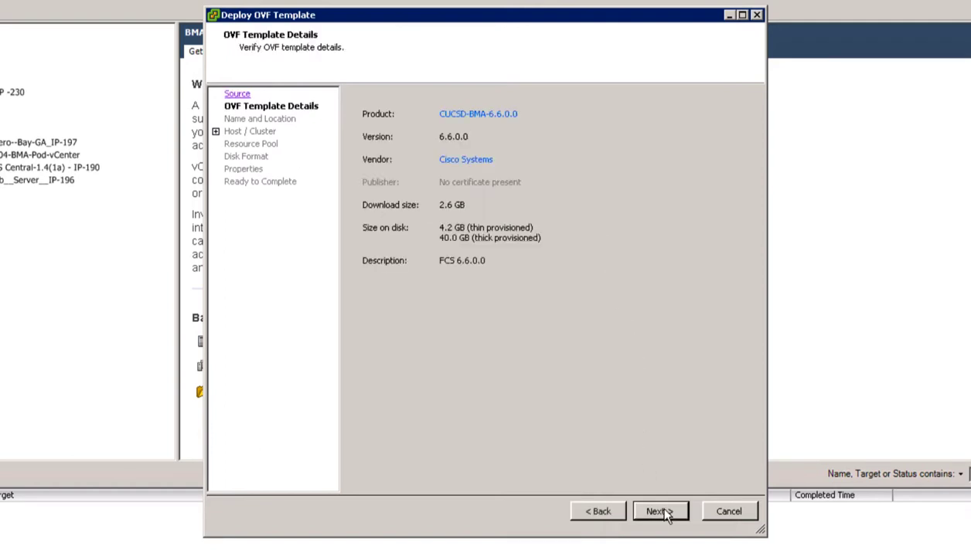
{"action": "left_click", "coordinate": [660, 512]}
{"action": "type", "text": "HB_BMA_66"}
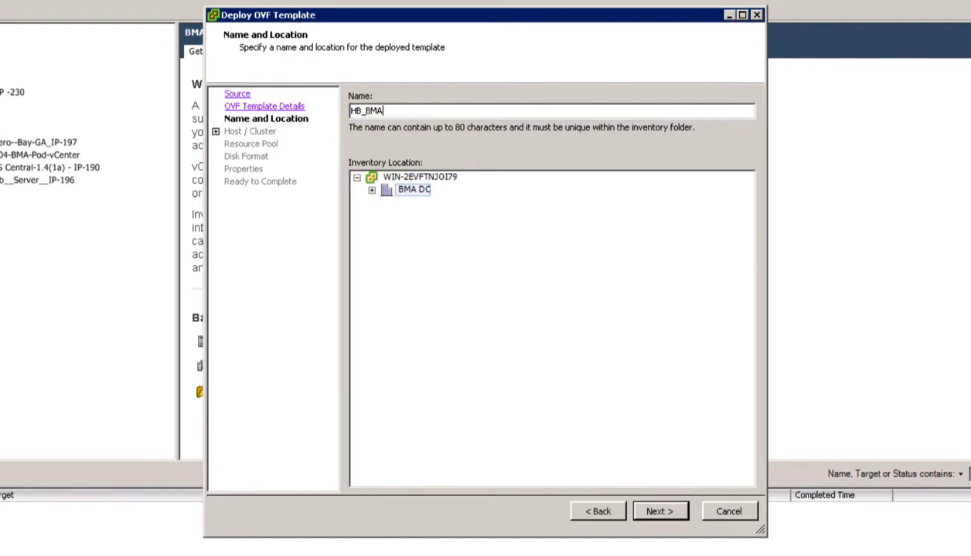
{"action": "left_click", "coordinate": [661, 511]}
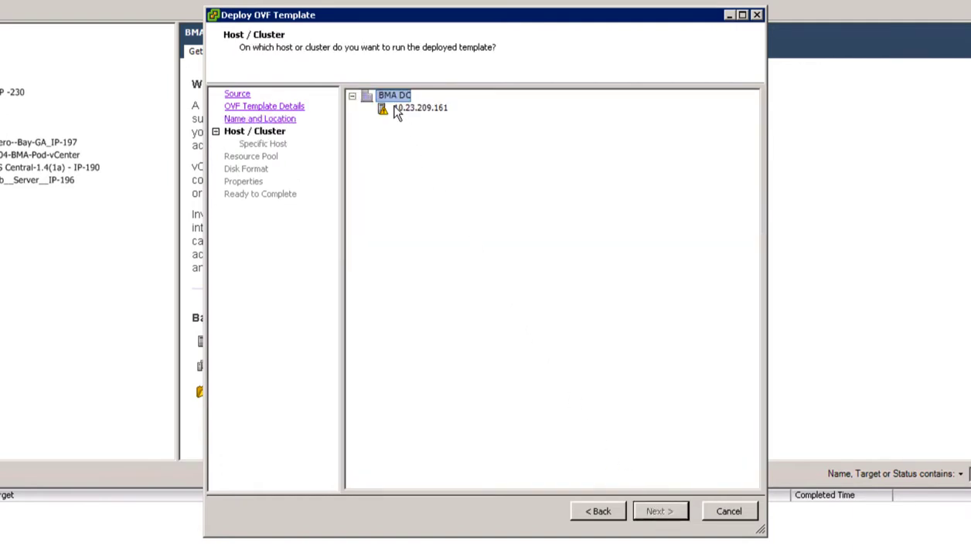
Step: Place it on host 10.23.209.161, keep the default disk, network and IP settings, and finish
{"action": "left_click", "coordinate": [396, 110]}
{"action": "left_click", "coordinate": [661, 513]}
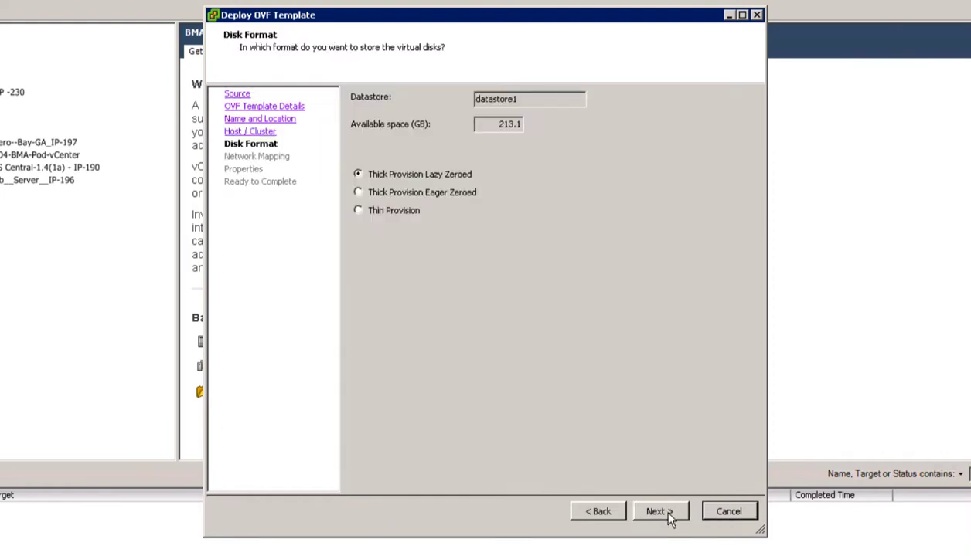
{"action": "left_click", "coordinate": [666, 515]}
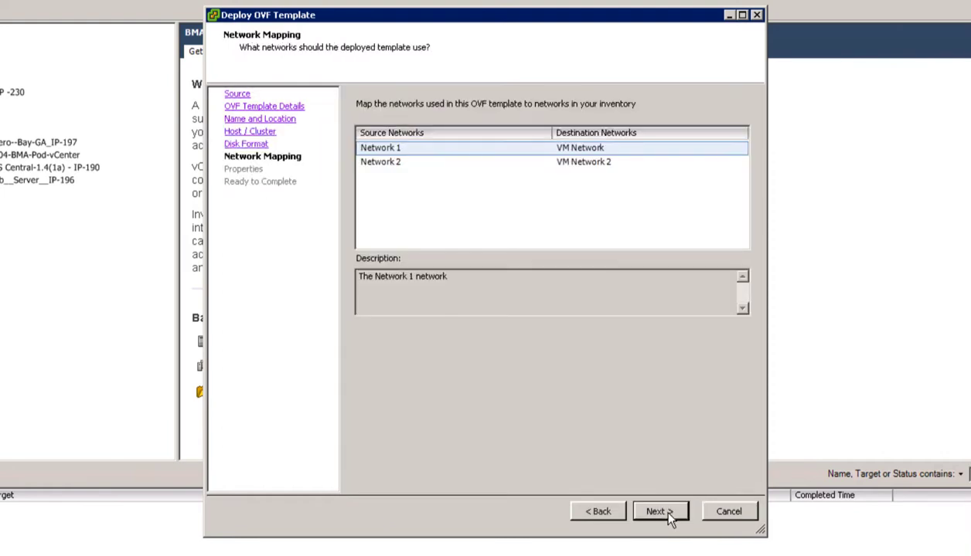
{"action": "left_click", "coordinate": [668, 513]}
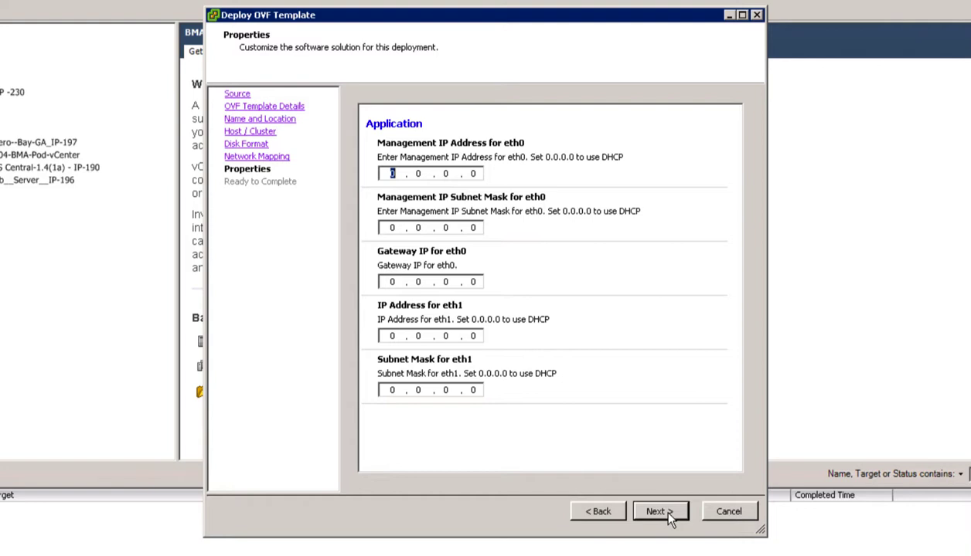
{"action": "left_click", "coordinate": [670, 516]}
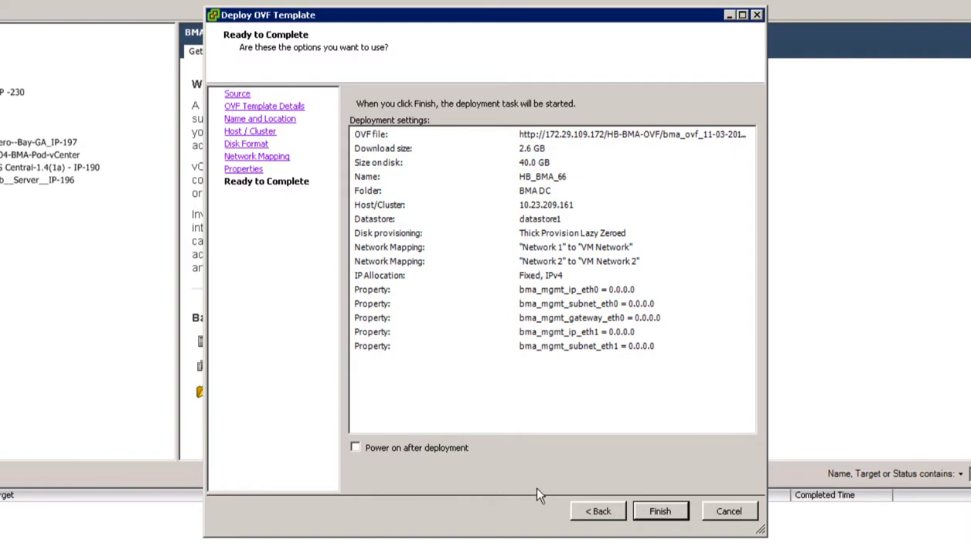
{"action": "left_click", "coordinate": [659, 512]}
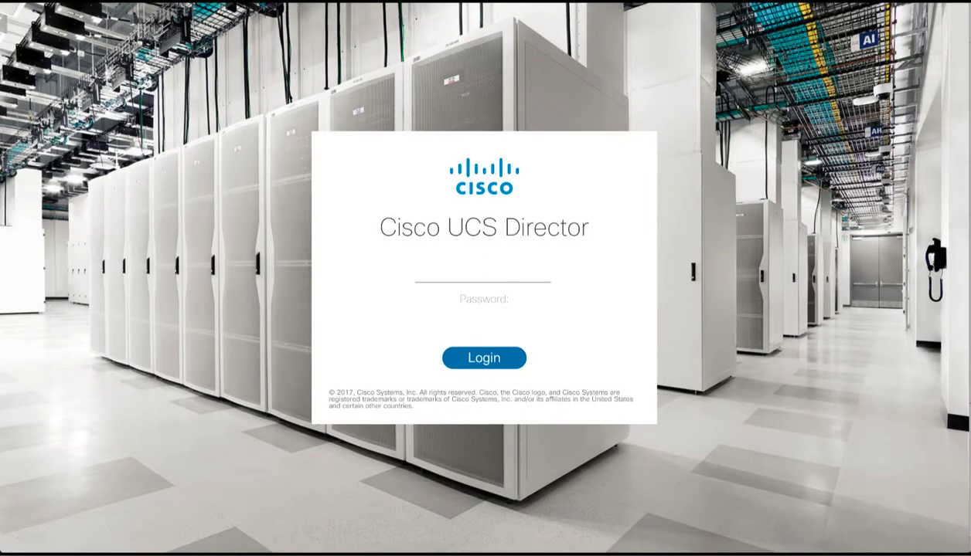
Step: Sign in to Cisco UCS Director with the admin account credentials
{"action": "type", "text": "admin"}
{"action": "key", "text": "Tab"}
{"action": "type", "text": "adm"}
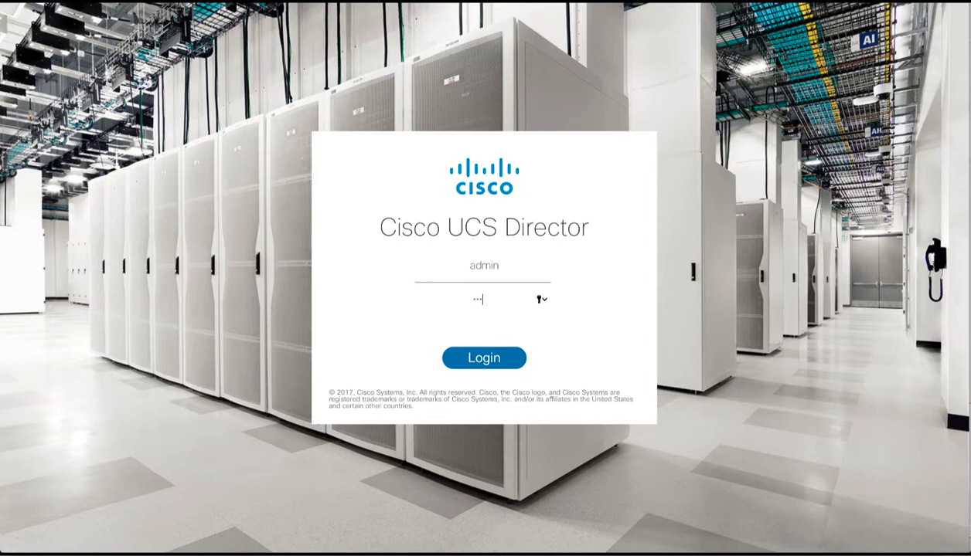
{"action": "type", "text": "in"}
{"action": "left_click", "coordinate": [519, 363]}
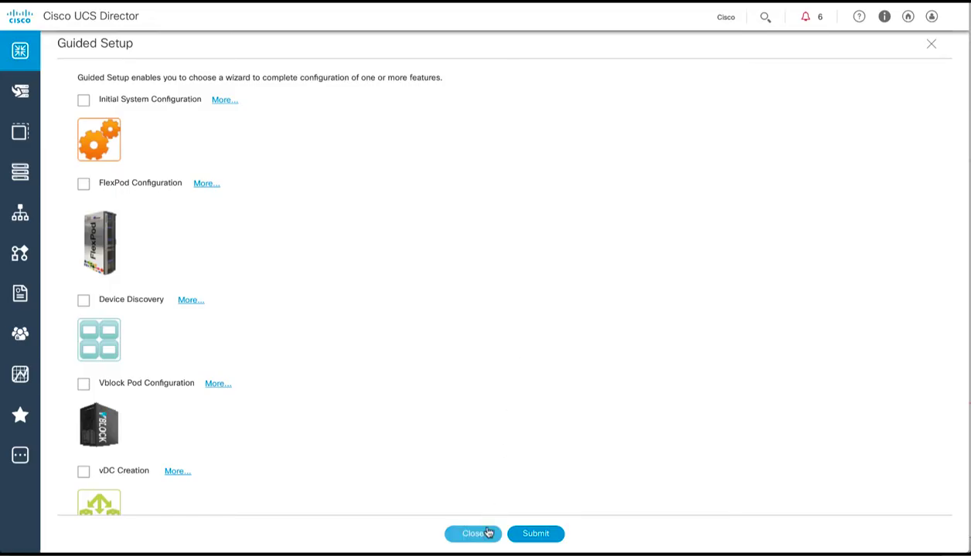
Step: Dismiss Guided Setup and start adding an appliance under Physical Accounts > Bare Metal Agents
{"action": "left_click", "coordinate": [473, 533]}
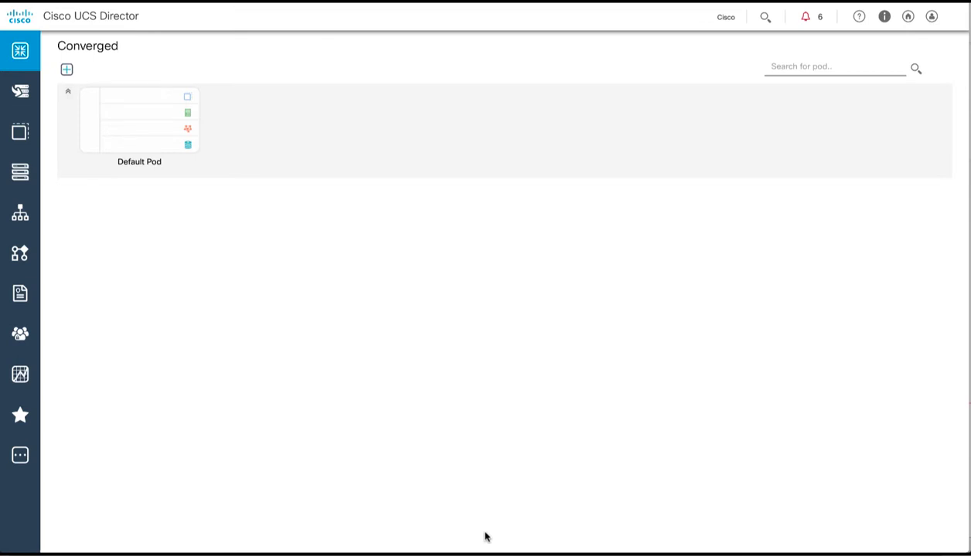
{"action": "mouse_move", "coordinate": [21, 343]}
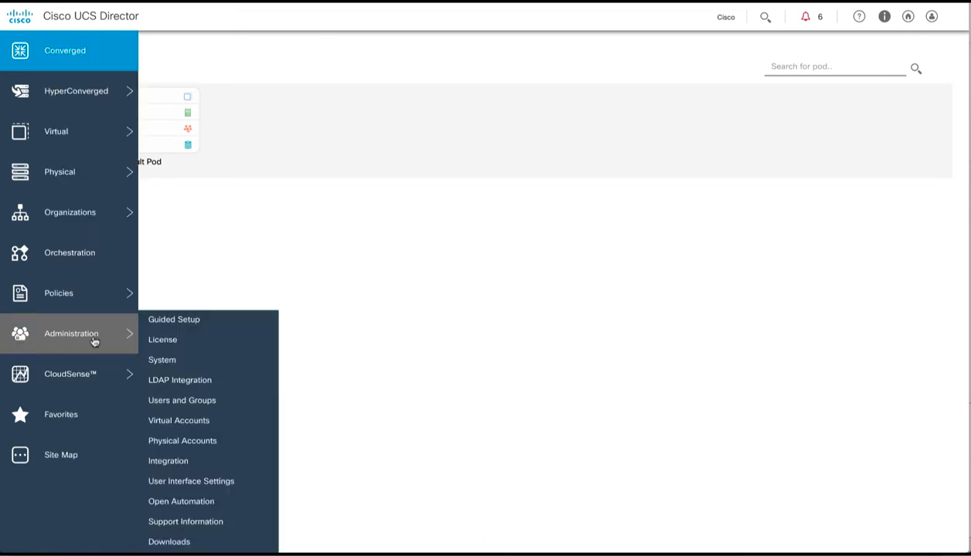
{"action": "left_click", "coordinate": [187, 445]}
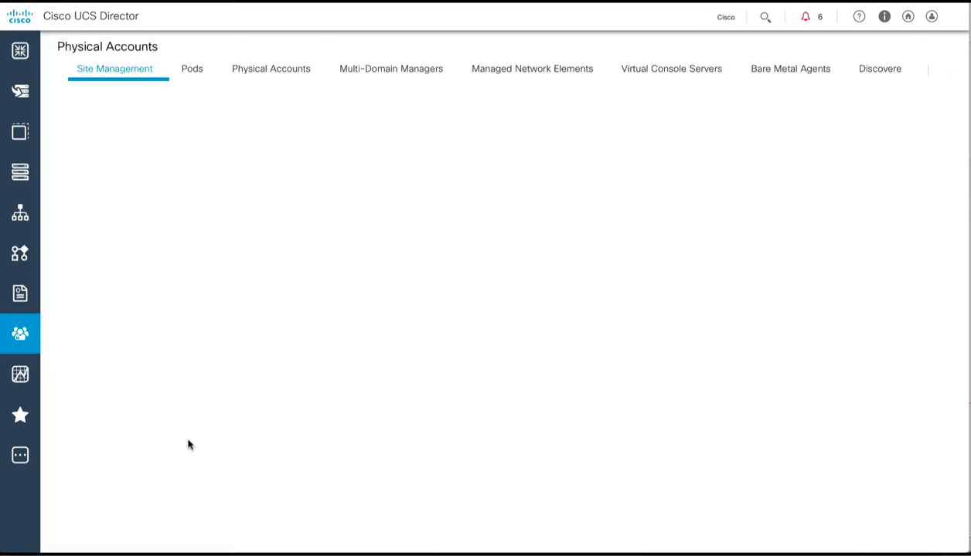
{"action": "left_click", "coordinate": [777, 72]}
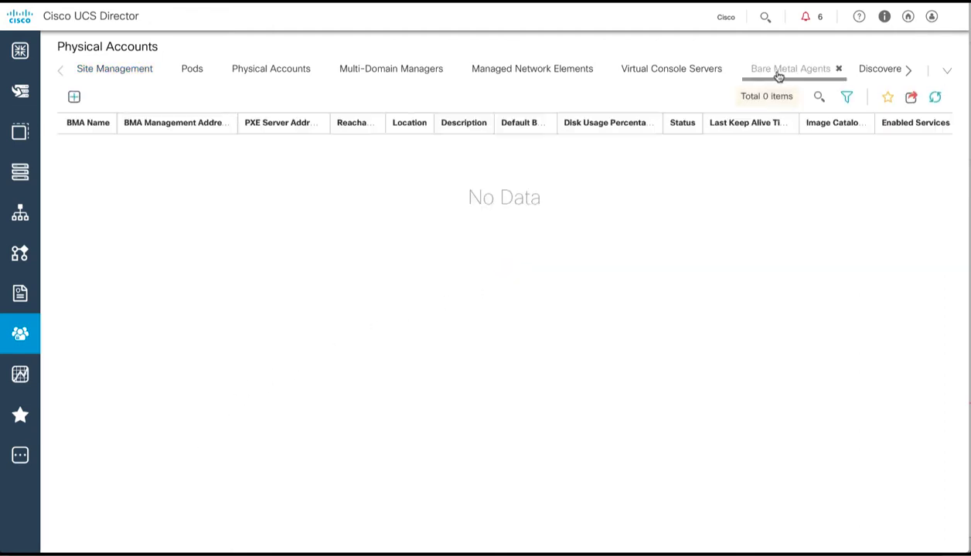
{"action": "left_click", "coordinate": [73, 99]}
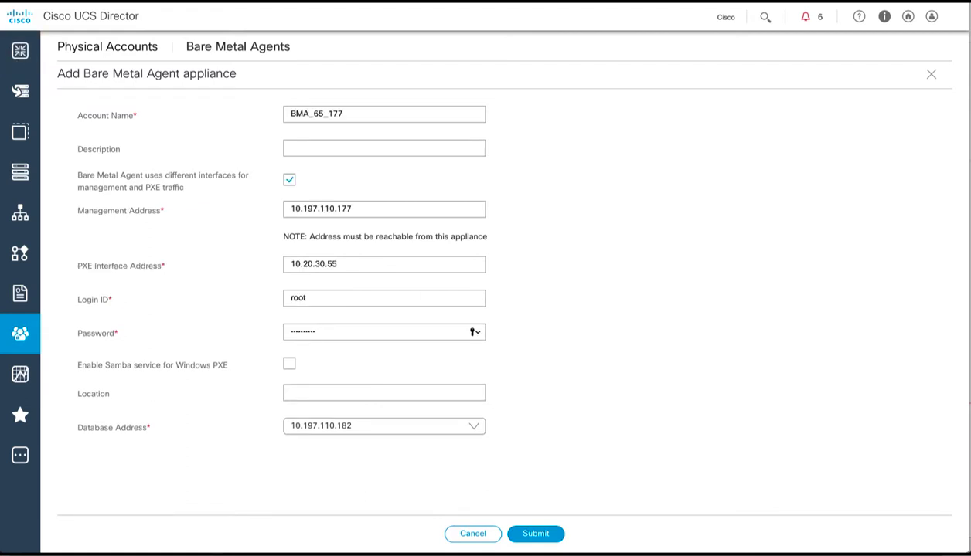
Step: Submit the agent BMA_65_177 with management 10.197.110.177 and PXE 10.20.30.55
{"action": "left_click", "coordinate": [528, 535]}
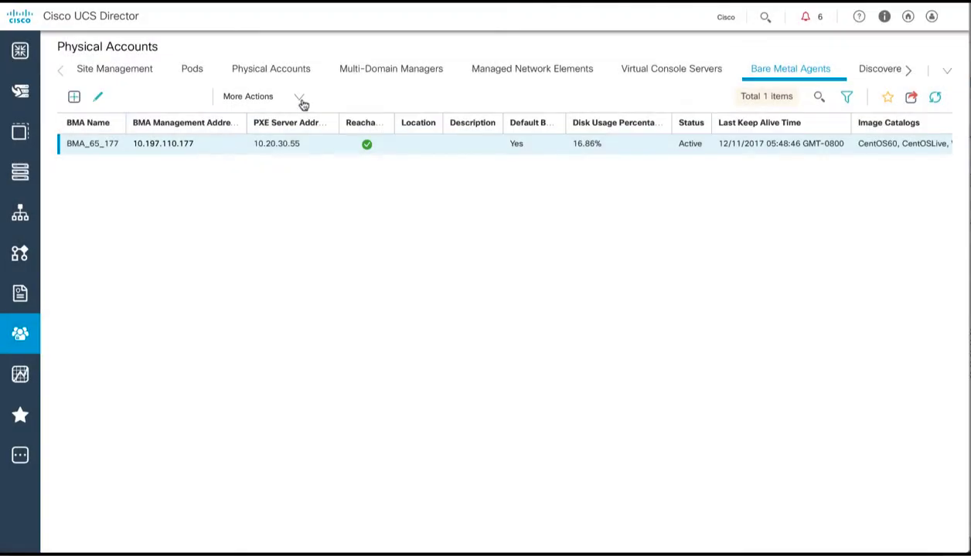
Step: Set BMA_65_177 DHCP to subnet 10.20.30.0, range 10.20.30.101–10.20.30.200, router 10.20.30.1
{"action": "left_click", "coordinate": [300, 99]}
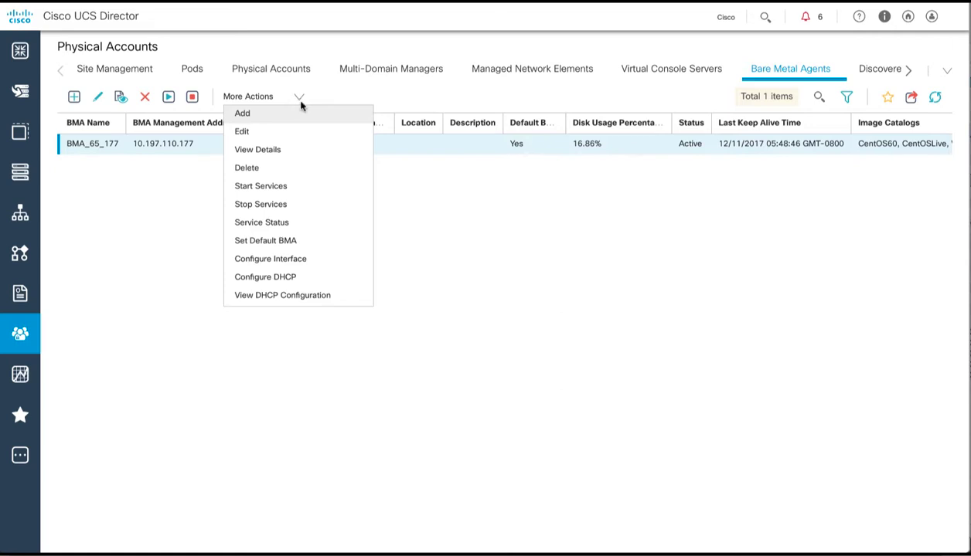
{"action": "left_click", "coordinate": [276, 280]}
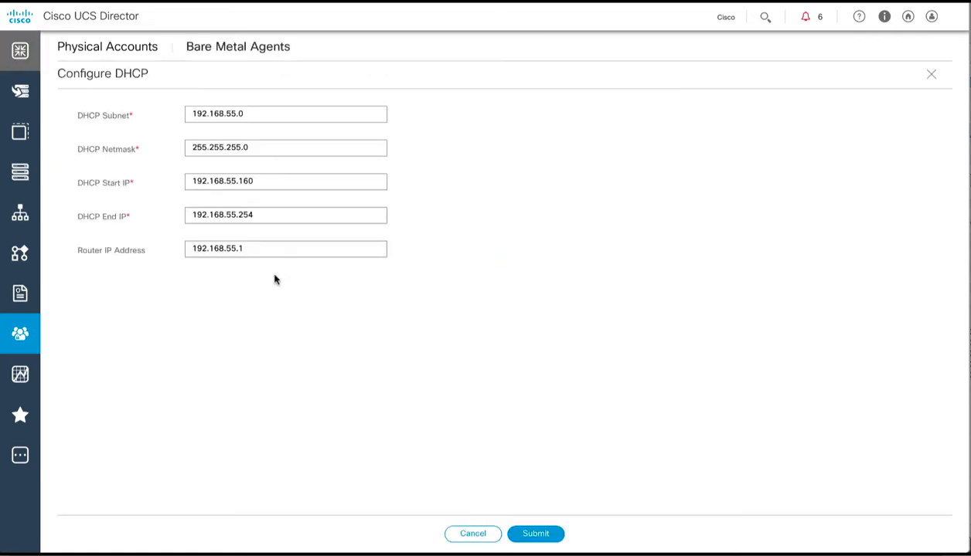
{"action": "left_click_drag", "start_coordinate": [194, 114], "coordinate": [258, 112]}
{"action": "type", "text": "10.20.30.0"}
{"action": "double_click", "coordinate": [271, 181]}
{"action": "type", "text": "10.20.30."}
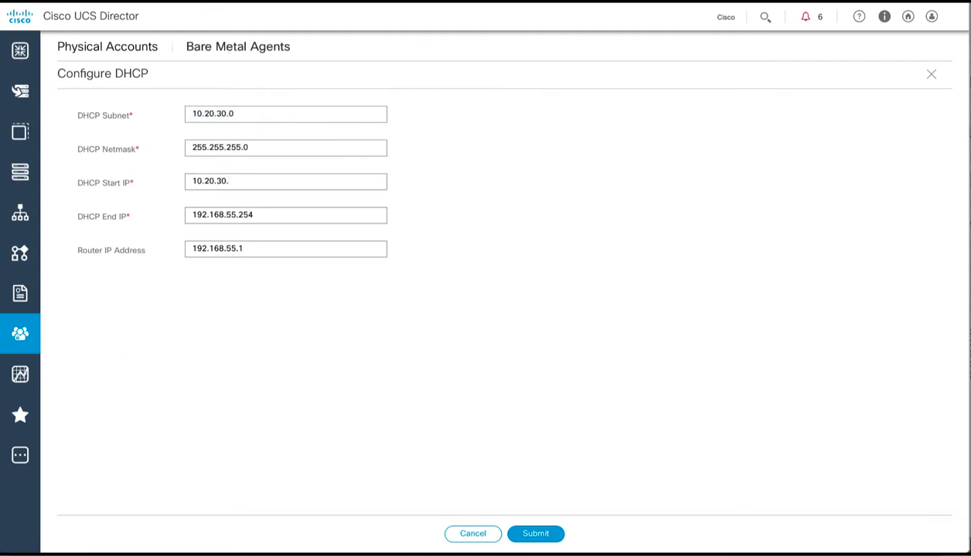
{"action": "type", "text": "101"}
{"action": "double_click", "coordinate": [246, 214]}
{"action": "type", "text": "10.20.30.200"}
{"action": "double_click", "coordinate": [230, 246]}
{"action": "type", "text": "10.20.30.1"}
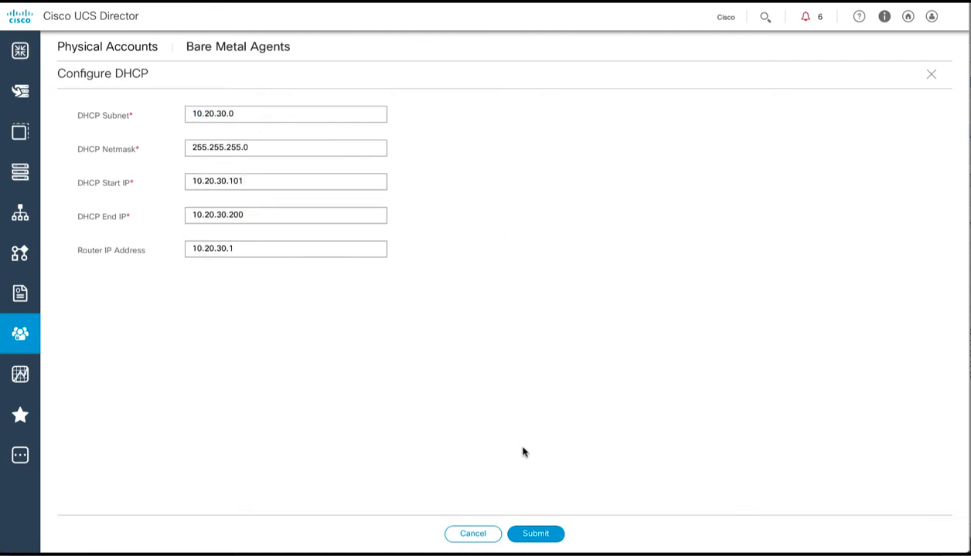
{"action": "left_click", "coordinate": [541, 533]}
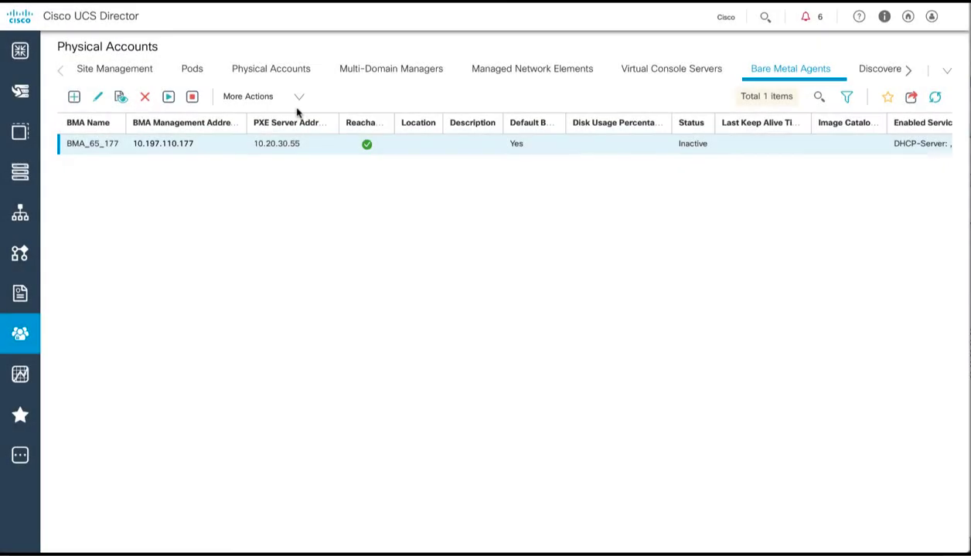
Step: Start BMA_65_177's services, refresh to confirm it is Active, then open its details
{"action": "left_click", "coordinate": [300, 99]}
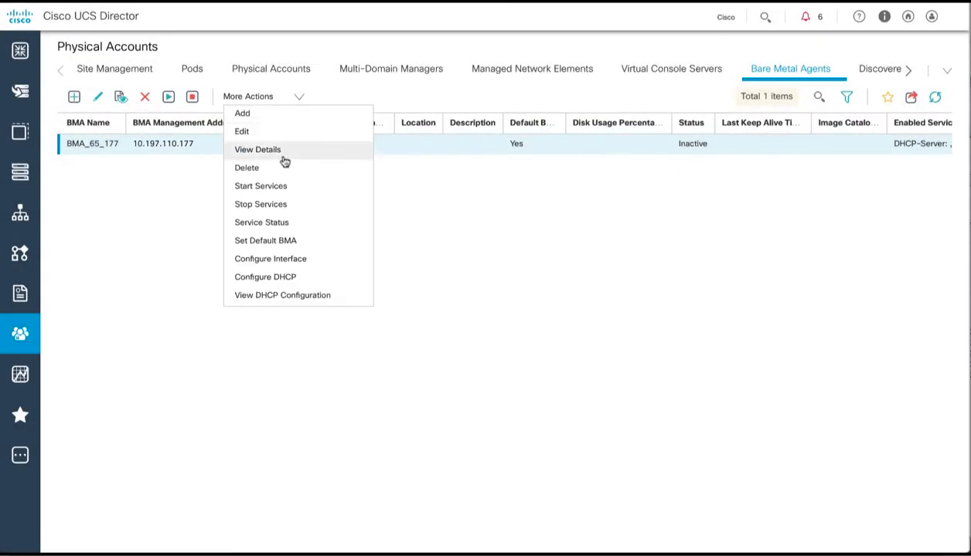
{"action": "left_click", "coordinate": [267, 189]}
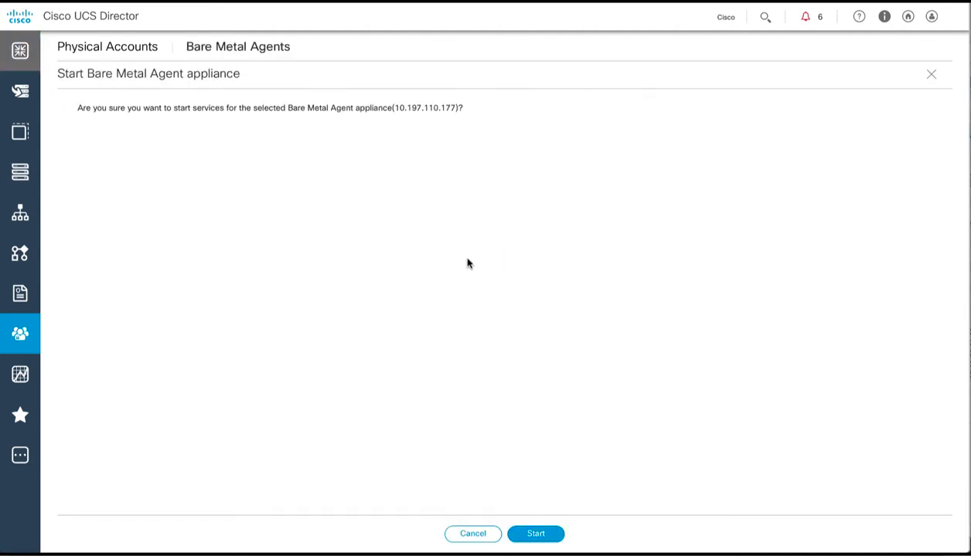
{"action": "left_click", "coordinate": [528, 535]}
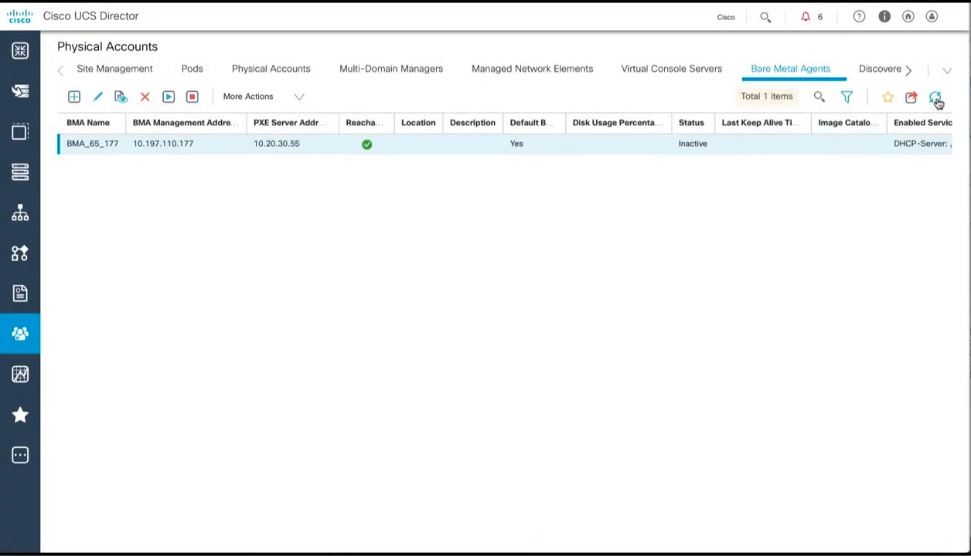
{"action": "left_click", "coordinate": [935, 99]}
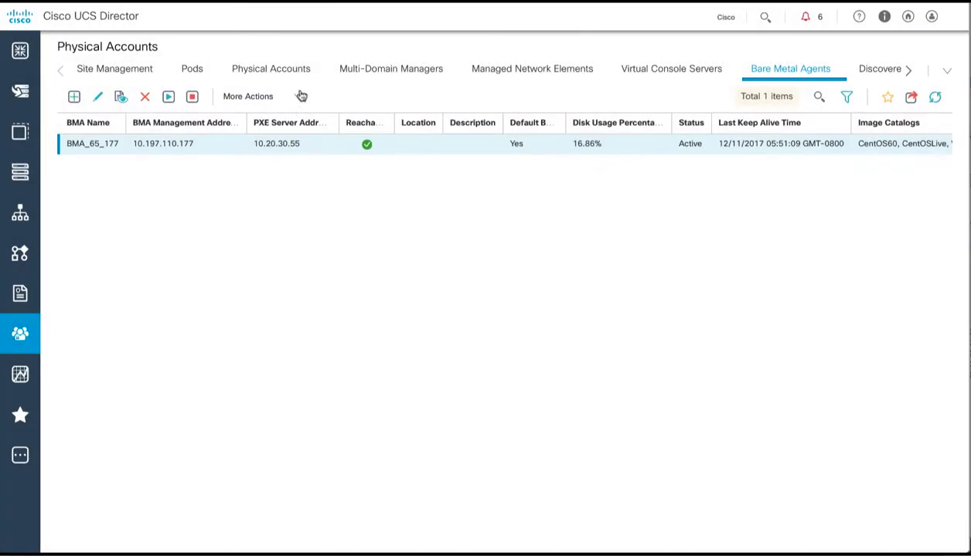
{"action": "left_click", "coordinate": [300, 98]}
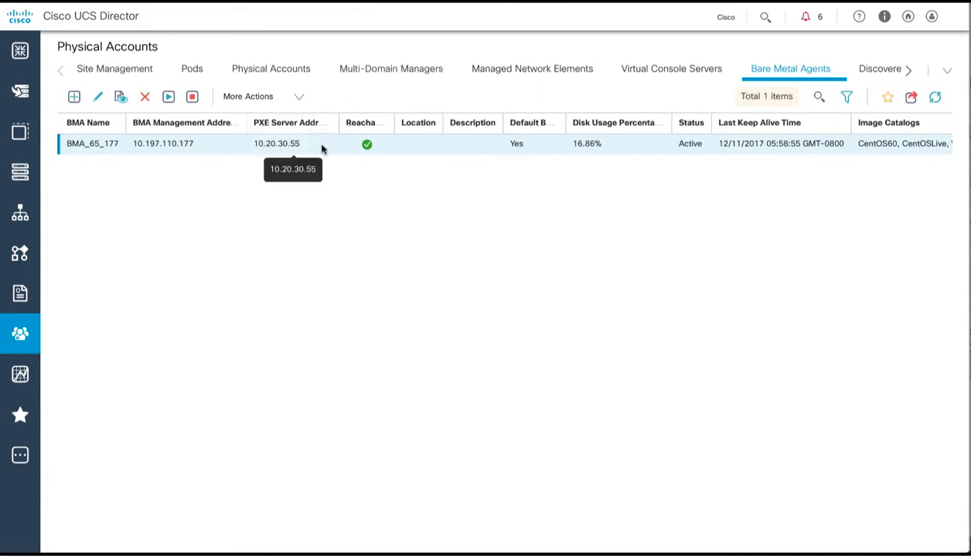
{"action": "double_click", "coordinate": [323, 149]}
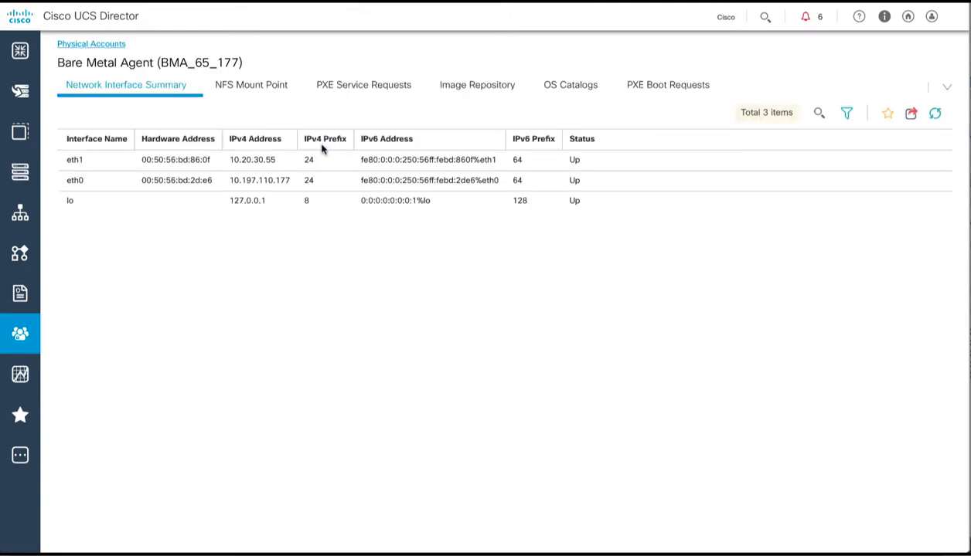
Step: Upload ESXi image BMA_65_177 from the pasted web server URL, then refresh the Image Repository
{"action": "left_click", "coordinate": [461, 90]}
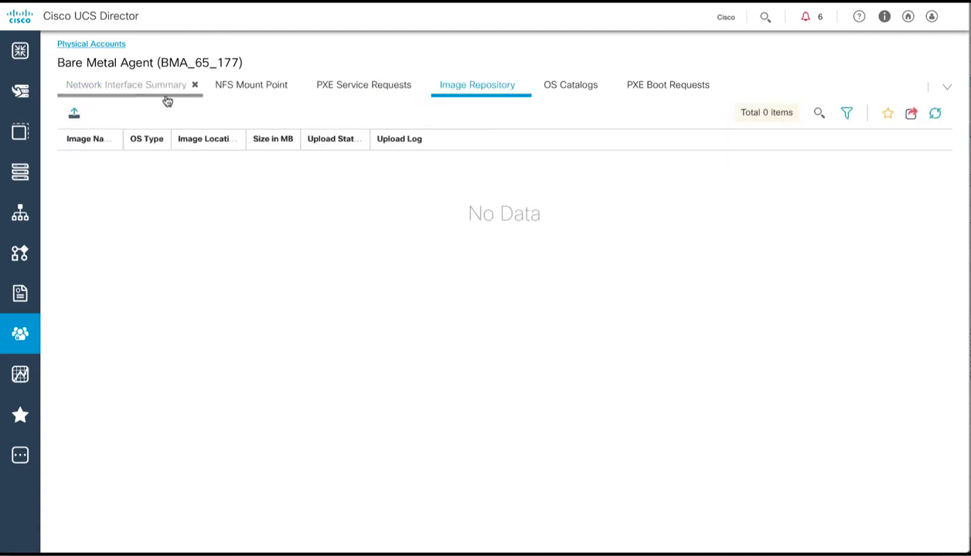
{"action": "left_click", "coordinate": [76, 116]}
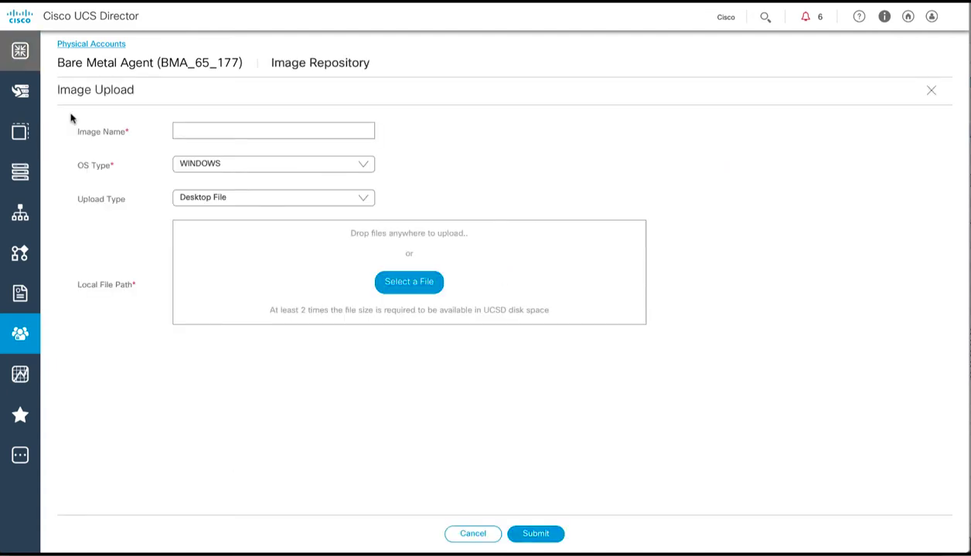
{"action": "left_click", "coordinate": [184, 130]}
{"action": "type", "text": "BMA_"}
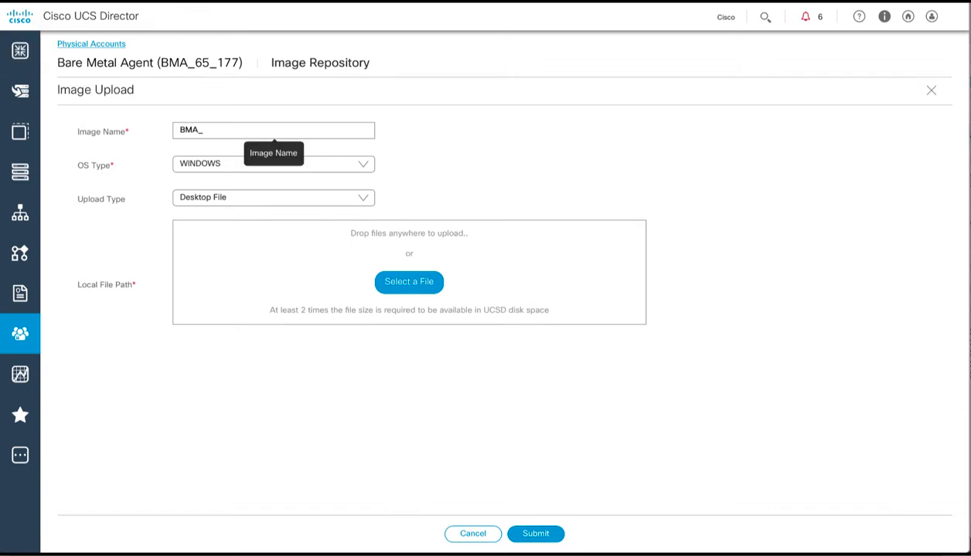
{"action": "type", "text": "65_177"}
{"action": "left_click", "coordinate": [210, 164]}
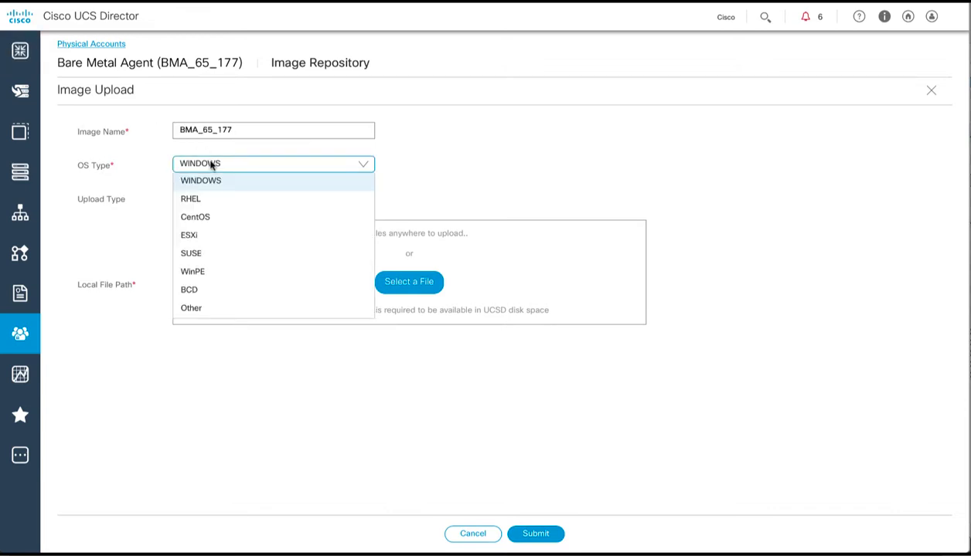
{"action": "left_click", "coordinate": [191, 235]}
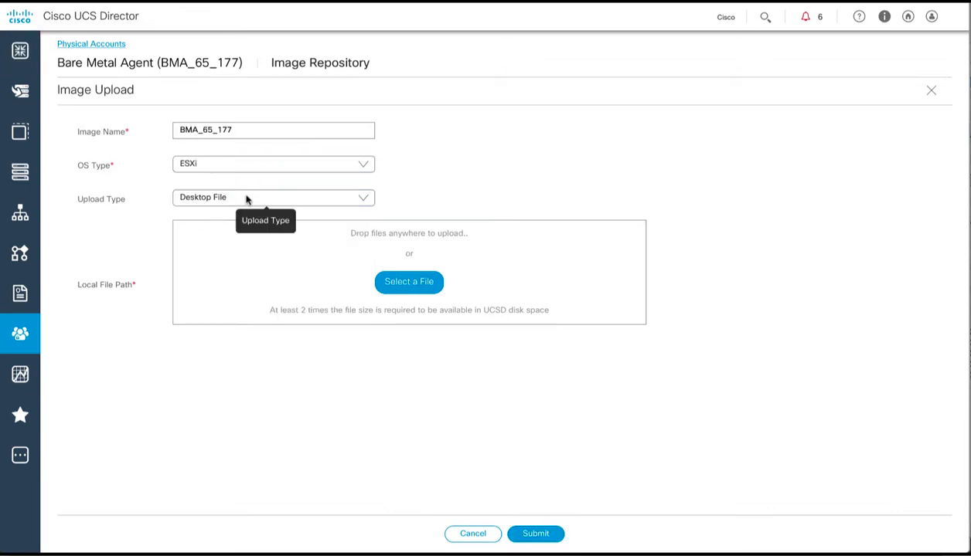
{"action": "left_click", "coordinate": [246, 199]}
{"action": "left_click", "coordinate": [218, 235]}
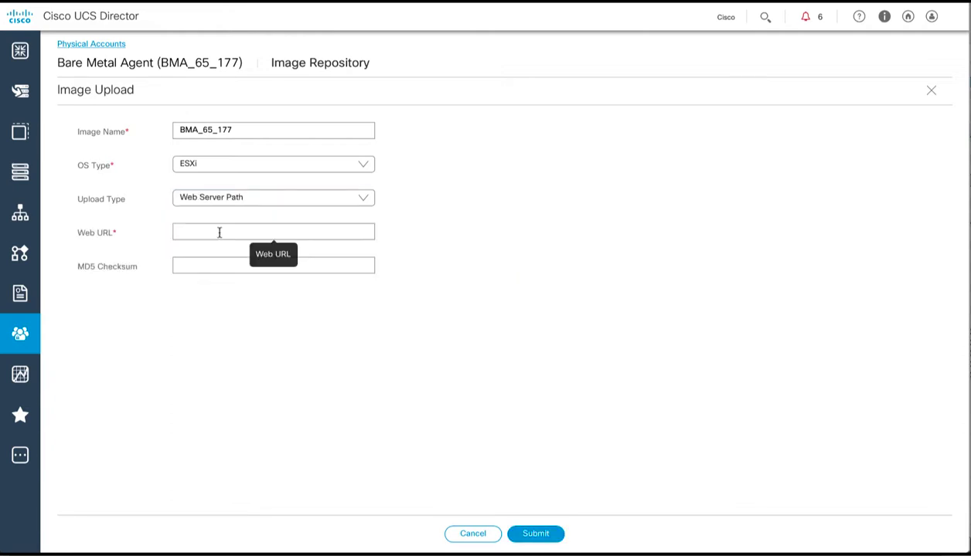
{"action": "left_click", "coordinate": [220, 233]}
{"action": "type", "text": "http://10.197.110.127/ESXi.iso"}
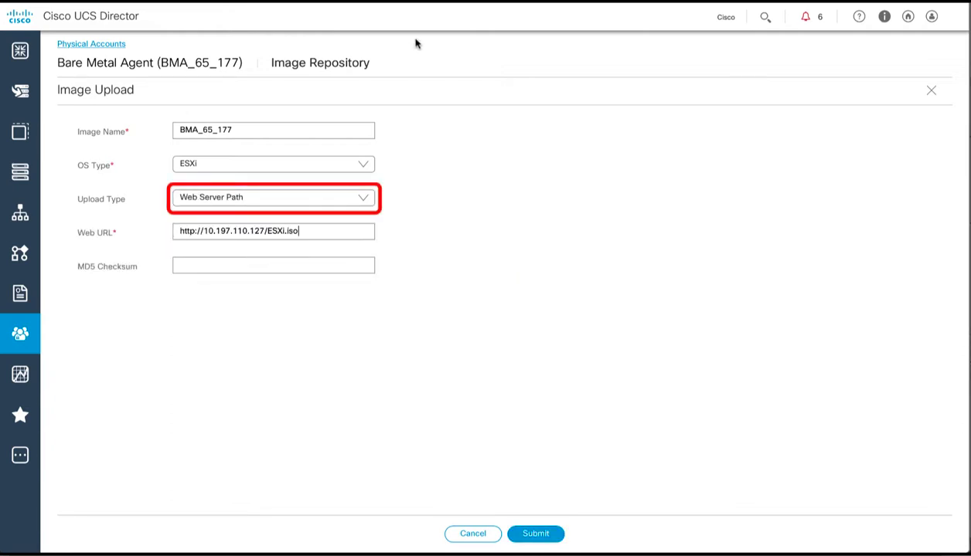
{"action": "left_click", "coordinate": [523, 539]}
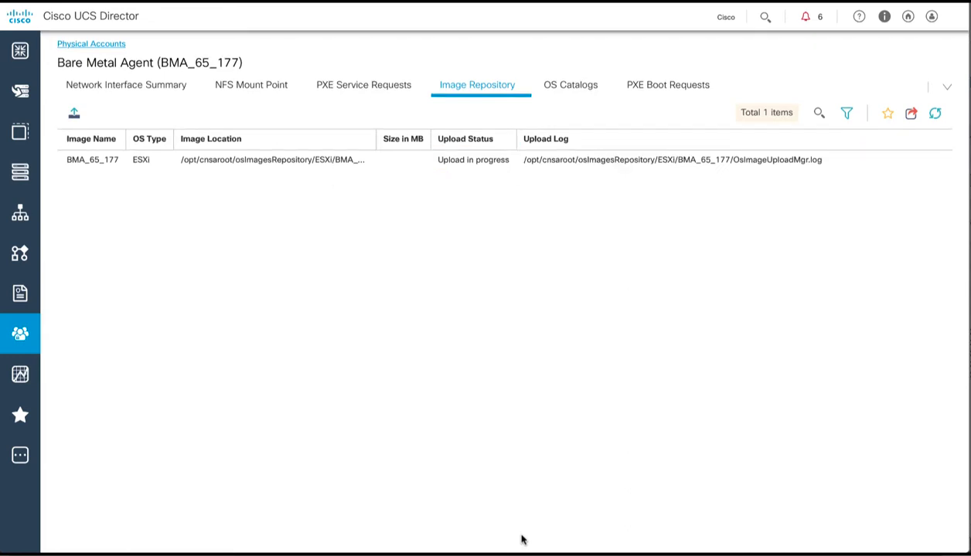
{"action": "left_click", "coordinate": [934, 113]}
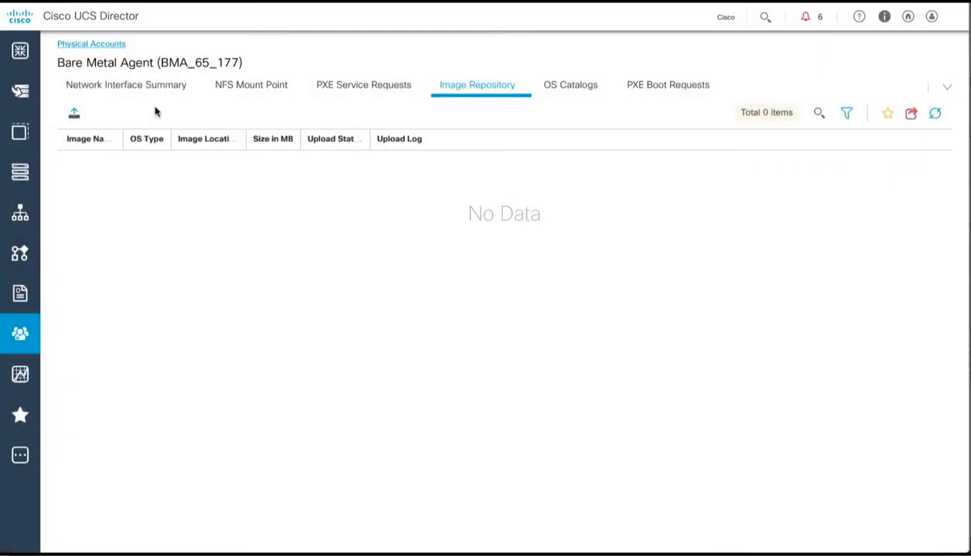
Step: Upload ESXi image ESXi_177 via web server path and refresh until it shows 328 MB
{"action": "left_click", "coordinate": [74, 115]}
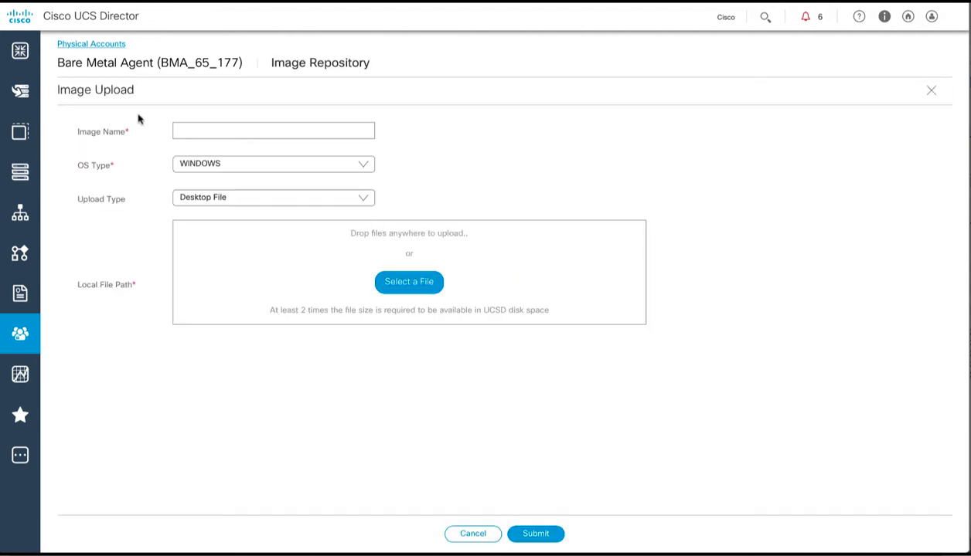
{"action": "left_click", "coordinate": [180, 129]}
{"action": "type", "text": "ESXi_177"}
{"action": "left_click", "coordinate": [190, 163]}
{"action": "left_click", "coordinate": [190, 235]}
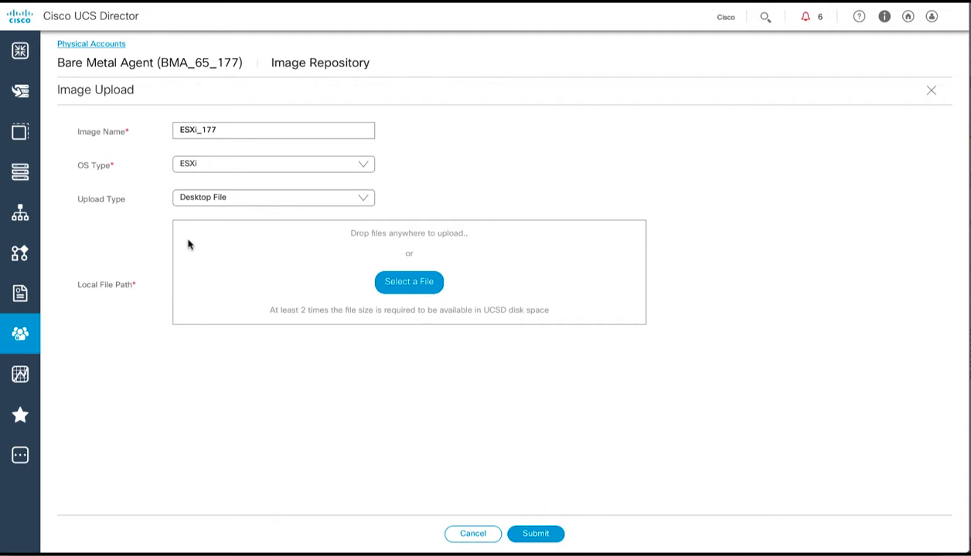
{"action": "left_click", "coordinate": [232, 201]}
{"action": "left_click", "coordinate": [226, 230]}
{"action": "left_click", "coordinate": [224, 230]}
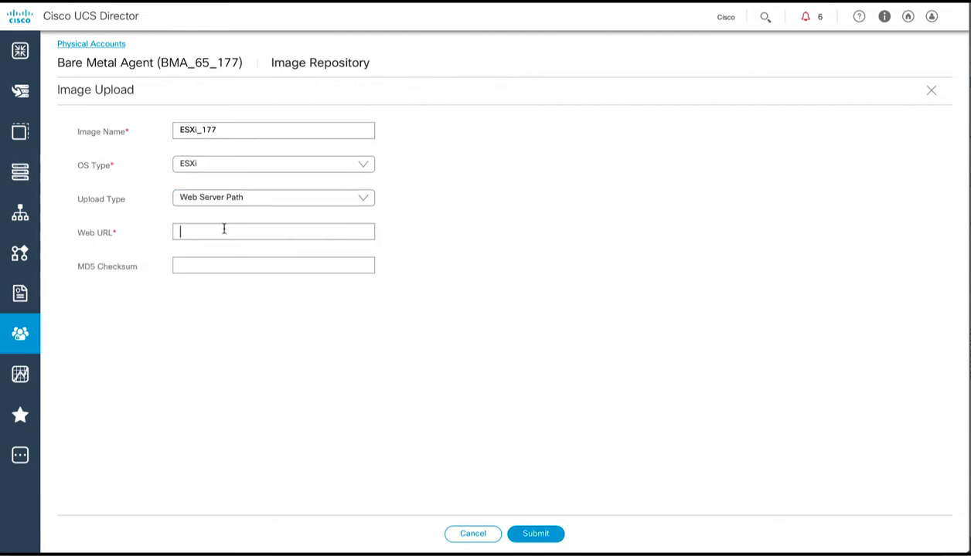
{"action": "type", "text": "http://10.197.110.127/ESXi_65.iso"}
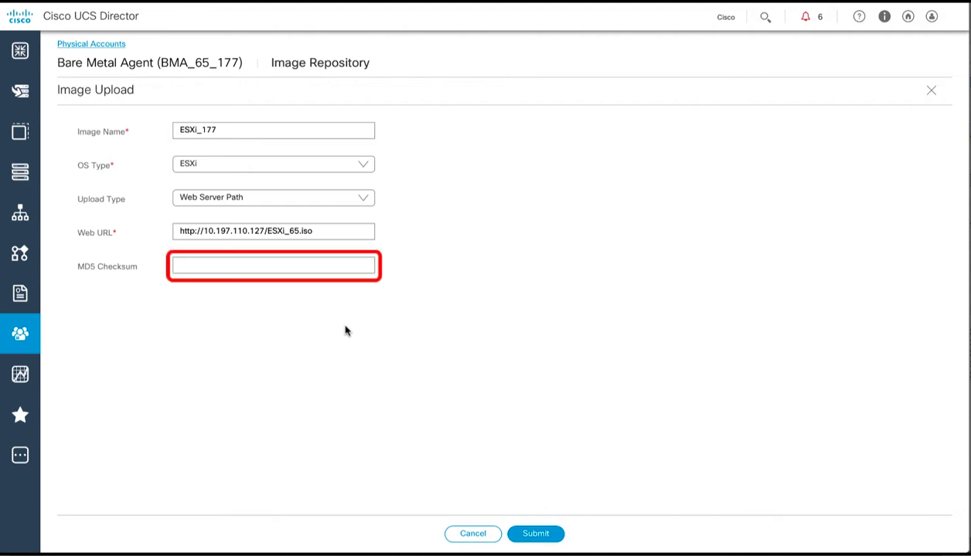
{"action": "left_click", "coordinate": [532, 536]}
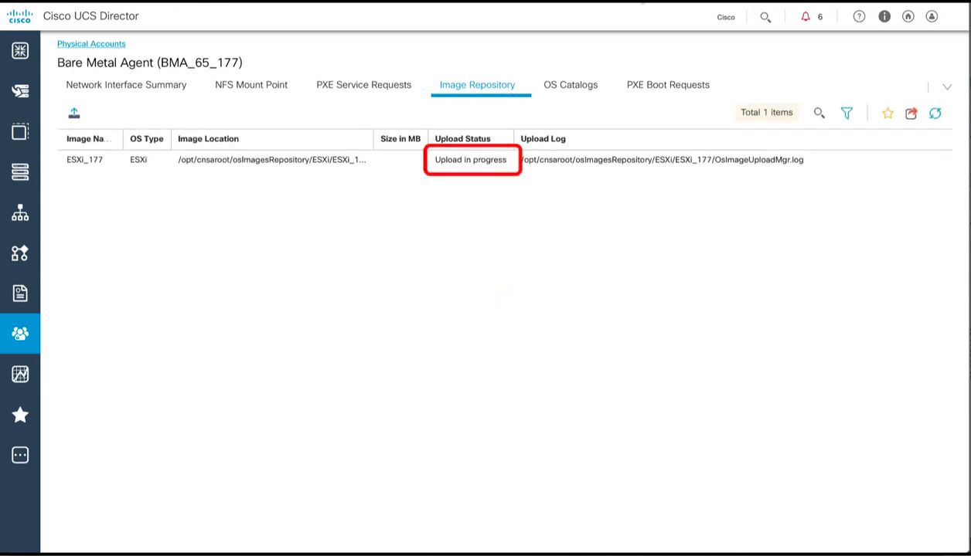
{"action": "left_click", "coordinate": [934, 115]}
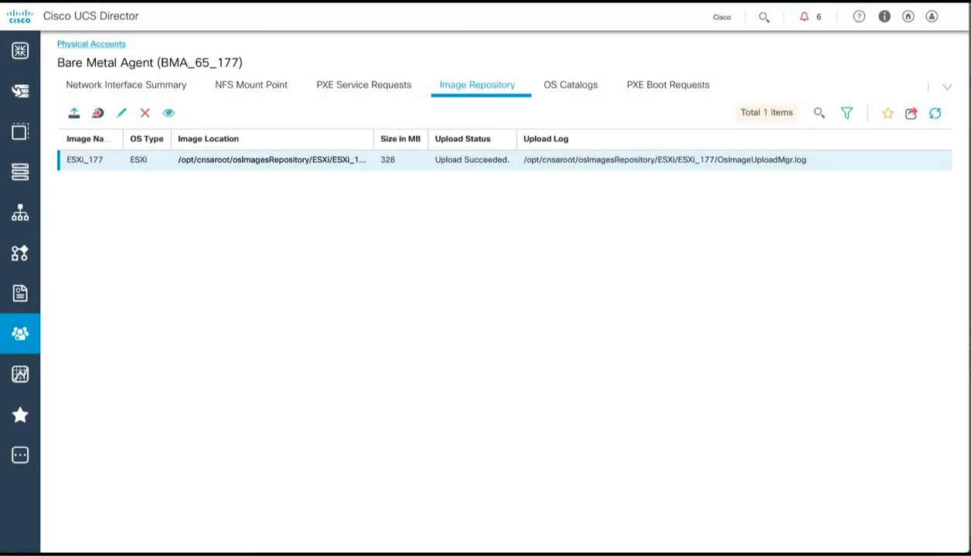
Step: Provision ESXi_177 as an ESXi 6.5 catalog named ESXi_65_catalog
{"action": "left_click", "coordinate": [98, 115]}
{"action": "left_click", "coordinate": [193, 130]}
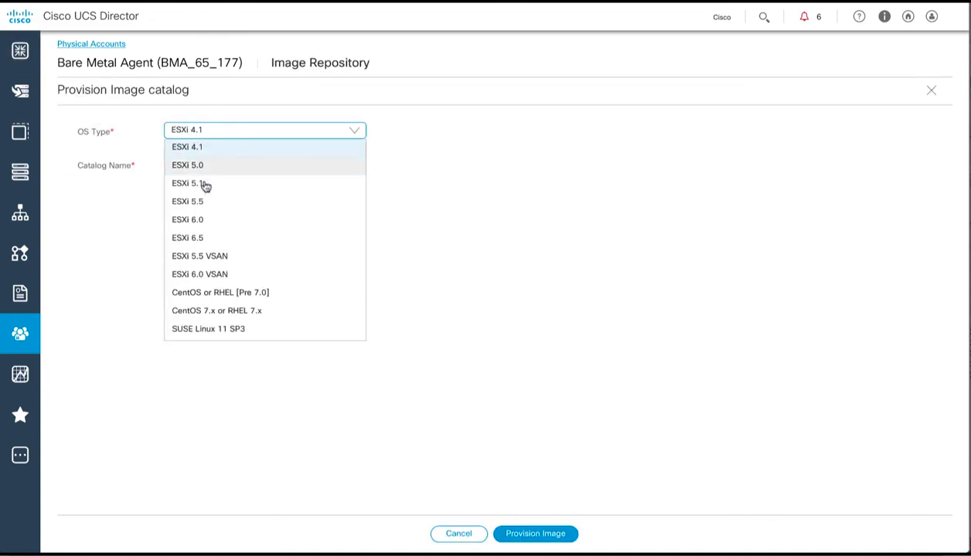
{"action": "left_click", "coordinate": [199, 238]}
{"action": "left_click", "coordinate": [137, 166]}
{"action": "type", "text": "ESX"}
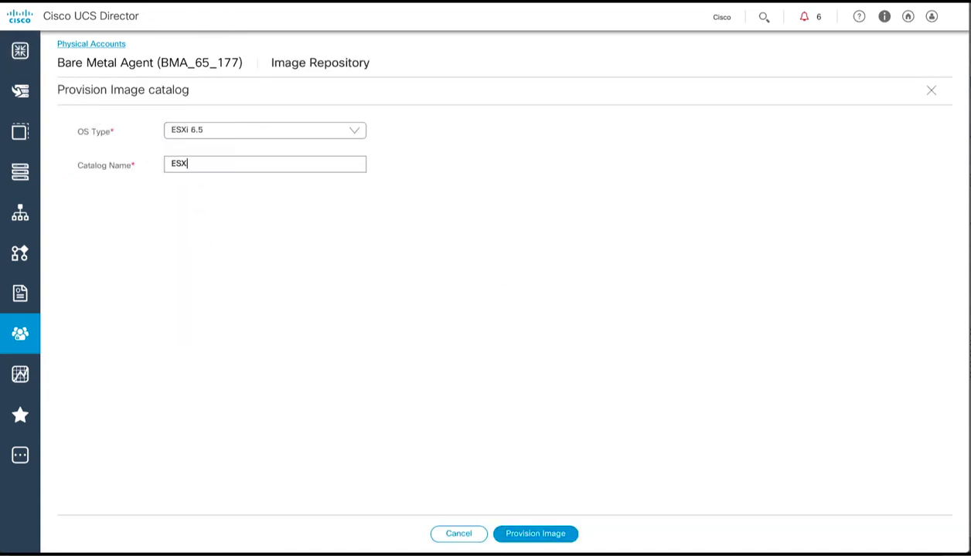
{"action": "type", "text": "i_65_catalog"}
{"action": "left_click", "coordinate": [521, 535]}
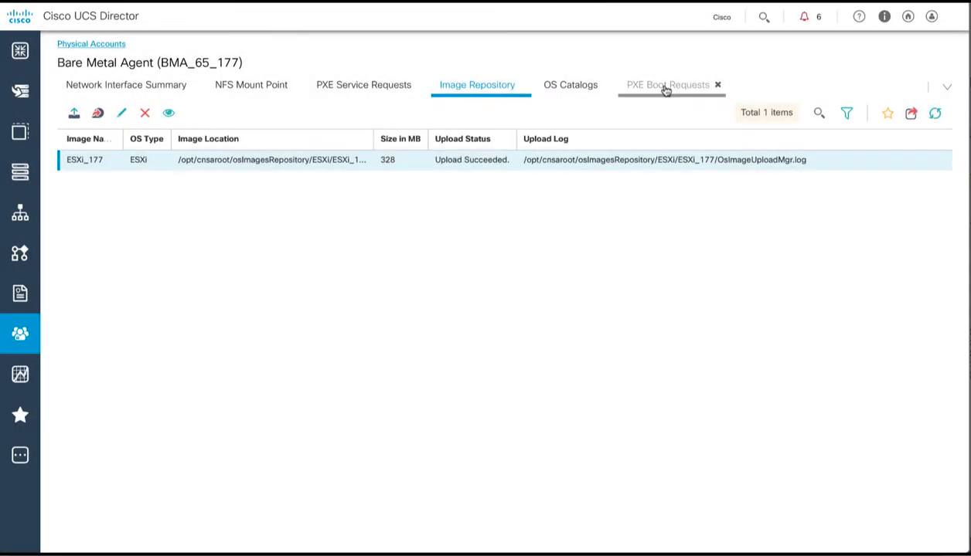
Step: Add a PXE request for ESXi65host1, MAC 11:22:33:44:55:aa, using ESXi_65_catalog with DHCP
{"action": "left_click", "coordinate": [666, 88]}
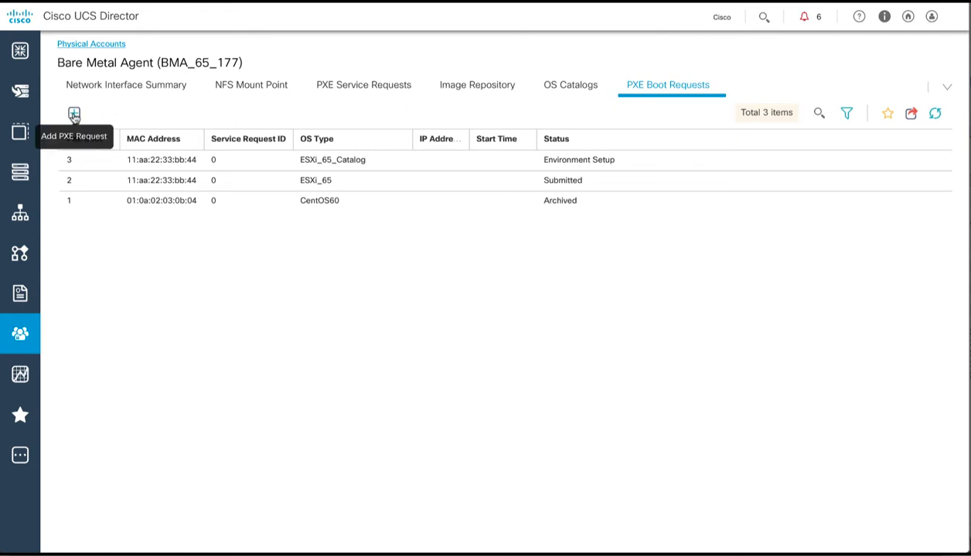
{"action": "left_click", "coordinate": [74, 114]}
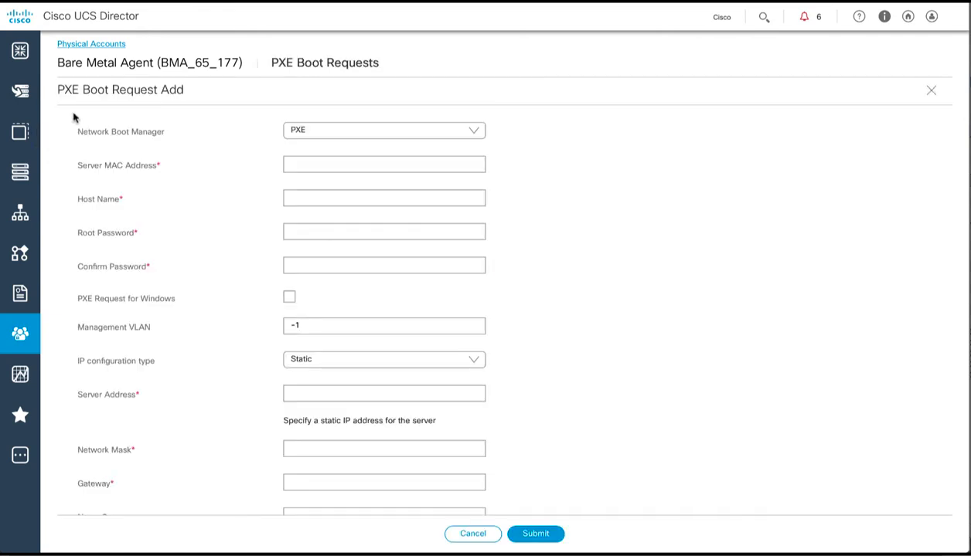
{"action": "left_click", "coordinate": [297, 164]}
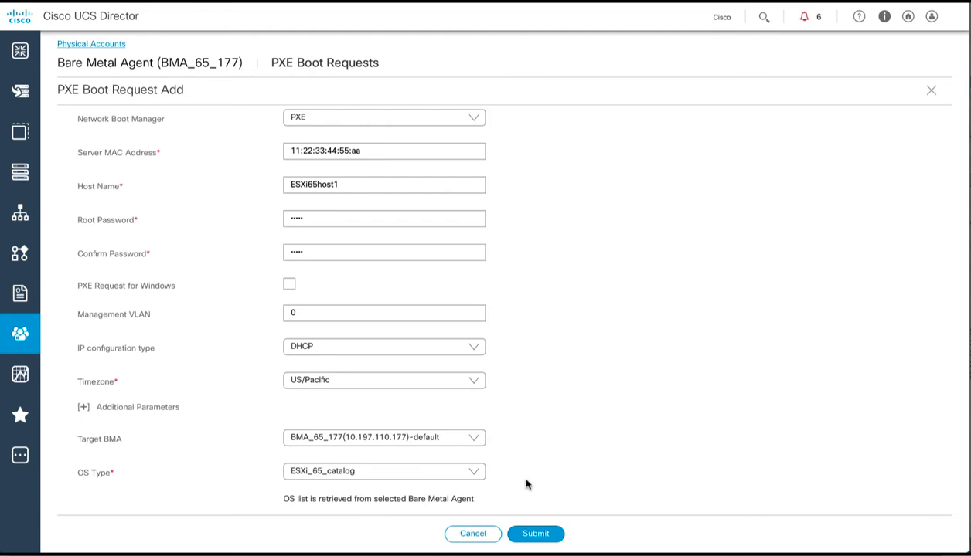
{"action": "left_click", "coordinate": [530, 538]}
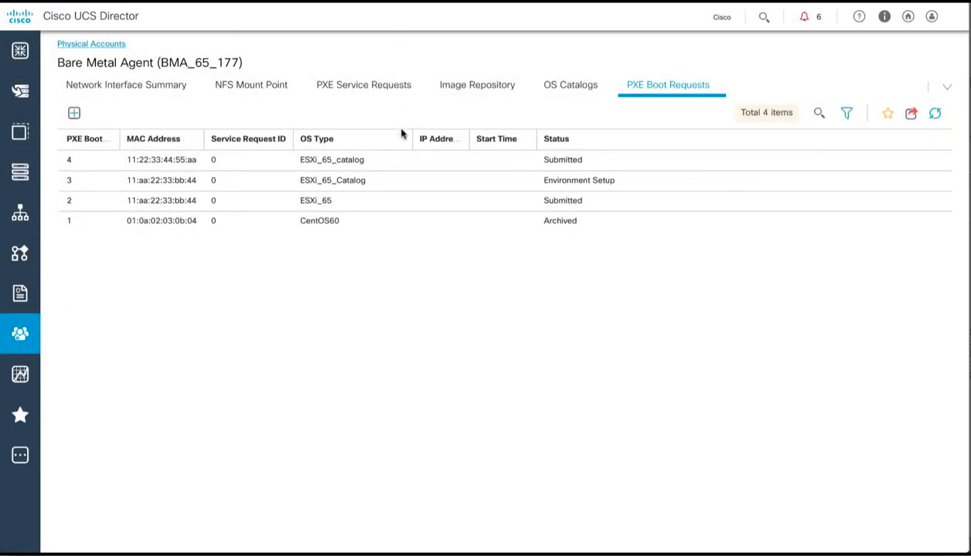
Step: Run Setup PXE Environment on request 4 and refresh to see its status update
{"action": "left_click", "coordinate": [400, 160]}
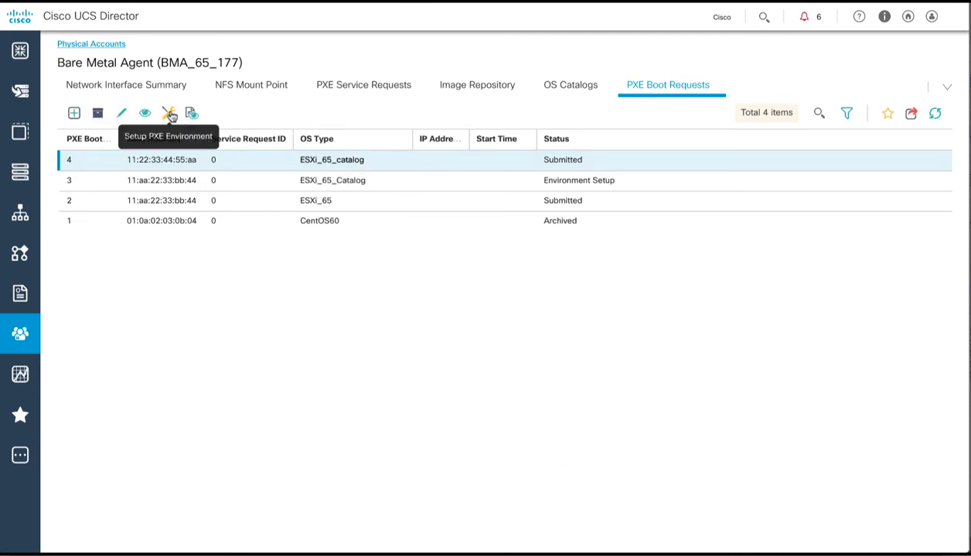
{"action": "left_click", "coordinate": [169, 114]}
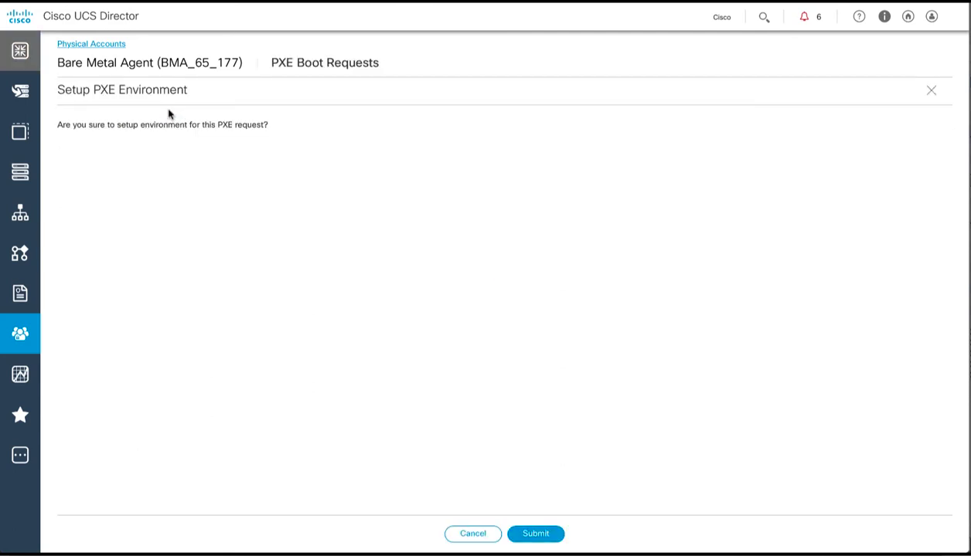
{"action": "left_click", "coordinate": [537, 534]}
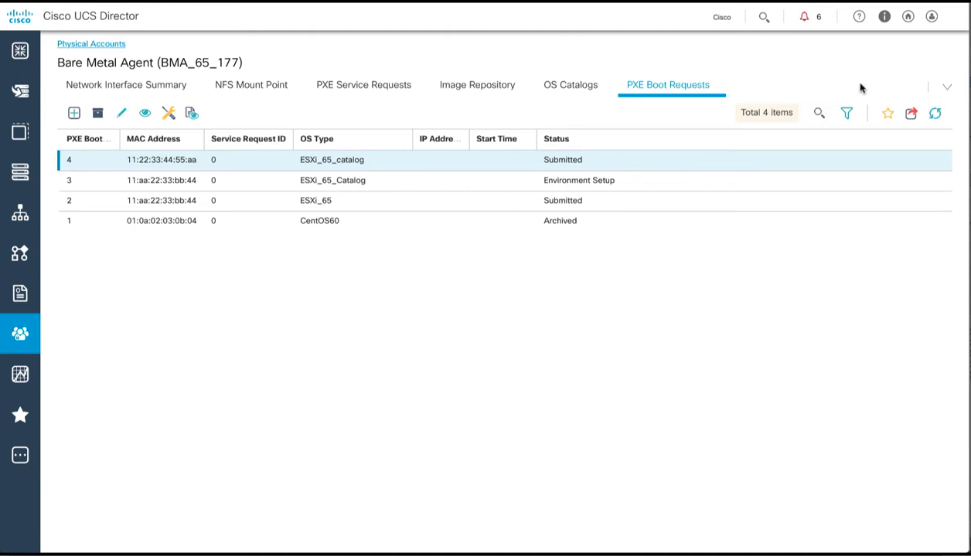
{"action": "left_click", "coordinate": [935, 114]}
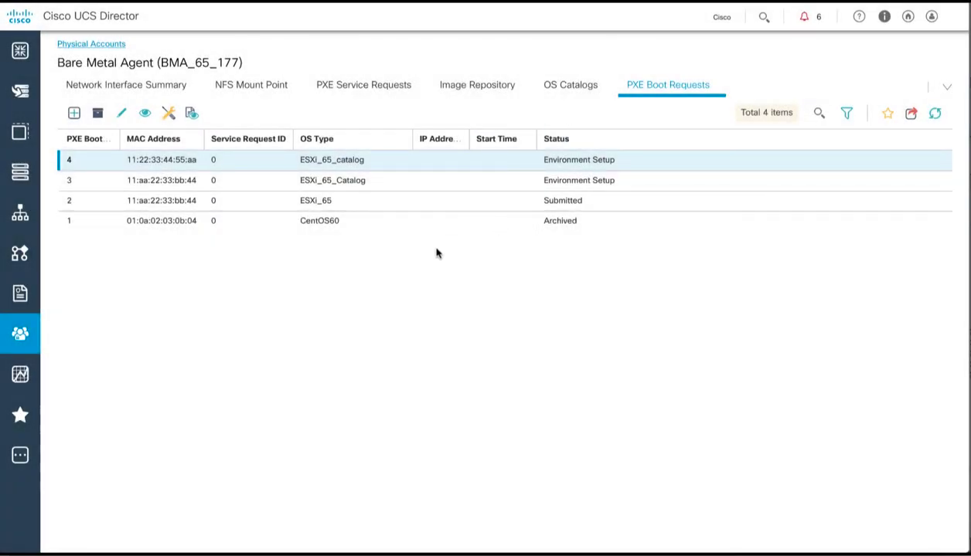
Step: Open the UCSM Bare Metal Provisioning workflow from Bare Metal Workflows in the Workflow Designer
{"action": "left_click", "coordinate": [14, 259]}
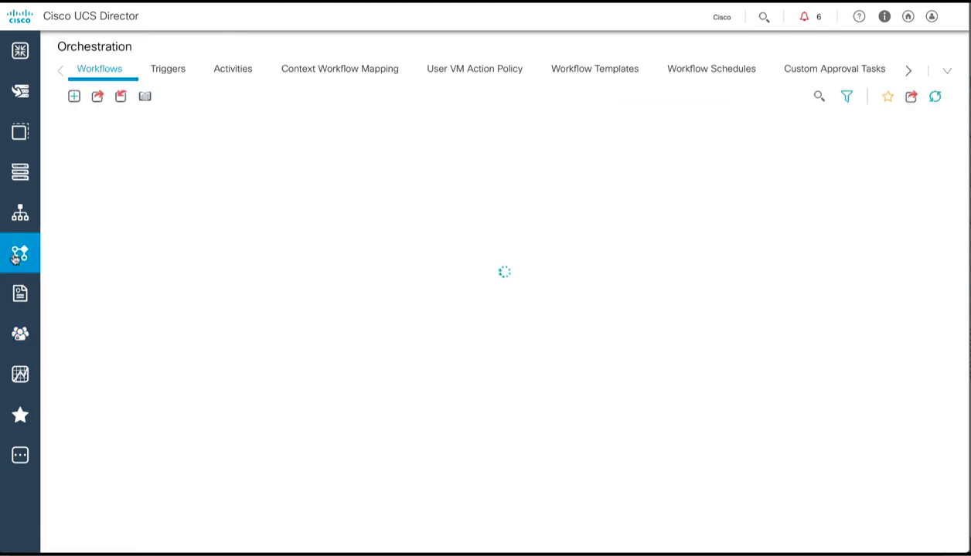
{"action": "left_click", "coordinate": [109, 163]}
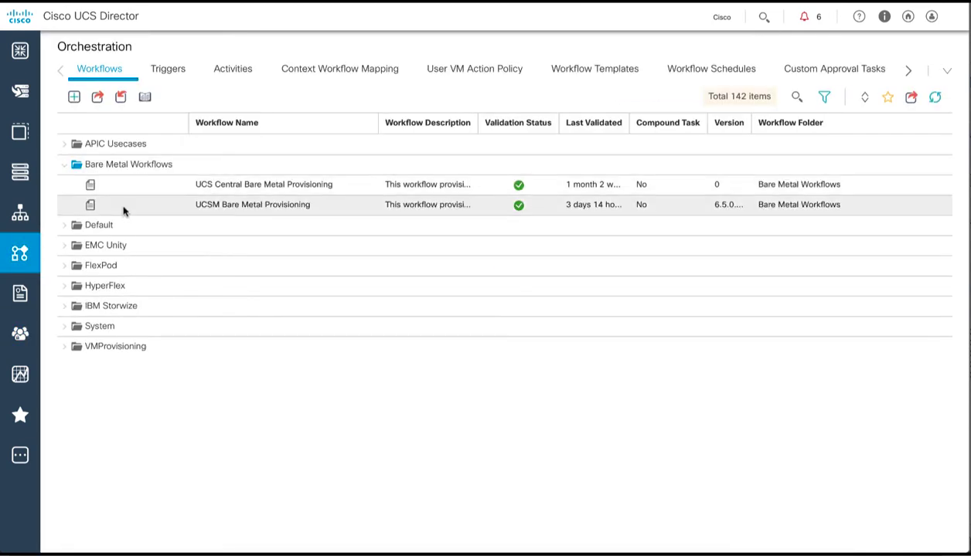
{"action": "left_click", "coordinate": [124, 208]}
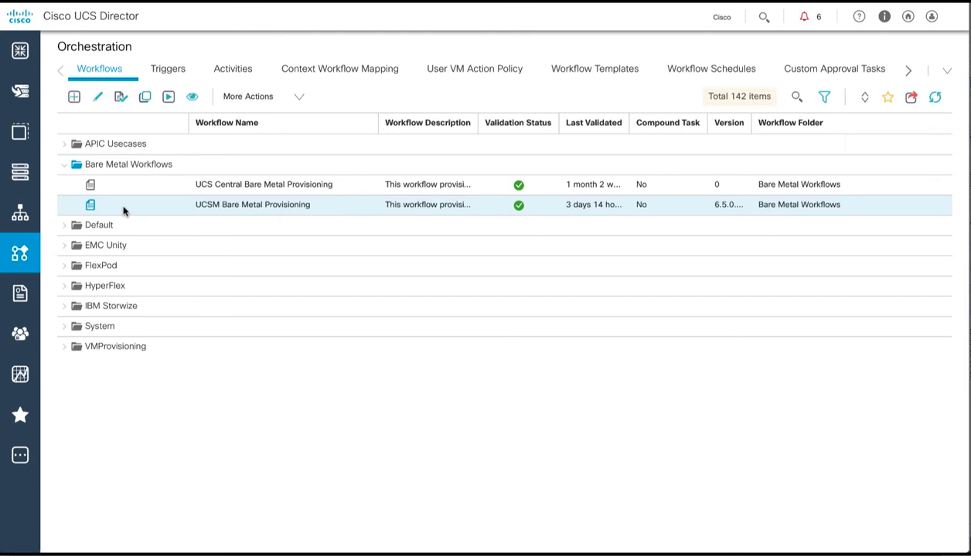
{"action": "left_click", "coordinate": [299, 98]}
{"action": "left_click", "coordinate": [272, 222]}
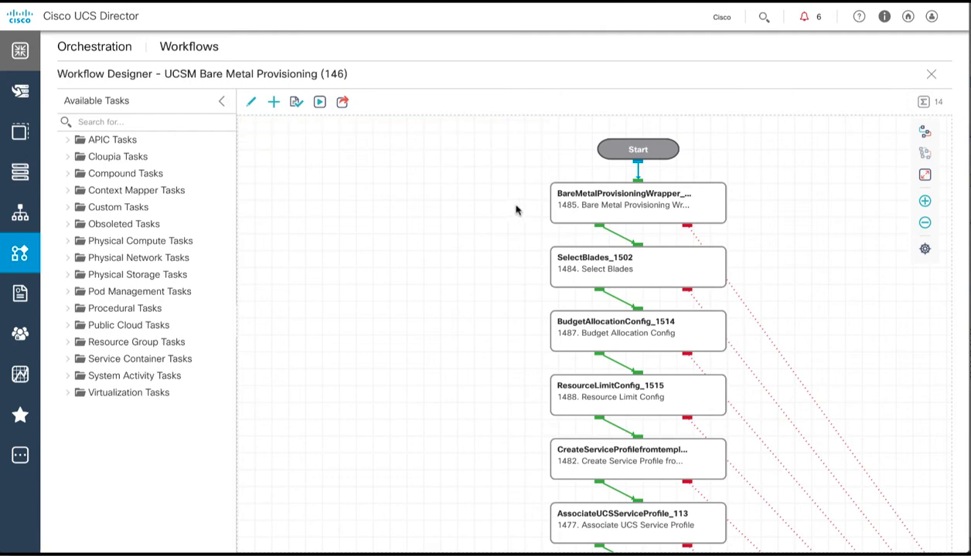
Step: Filter the designer's available tasks to those matching 'pxe'
{"action": "scroll", "coordinate": [515, 210], "scroll_direction": "down", "scroll_amount": 5}
{"action": "scroll", "coordinate": [511, 205], "scroll_direction": "down", "scroll_amount": 1}
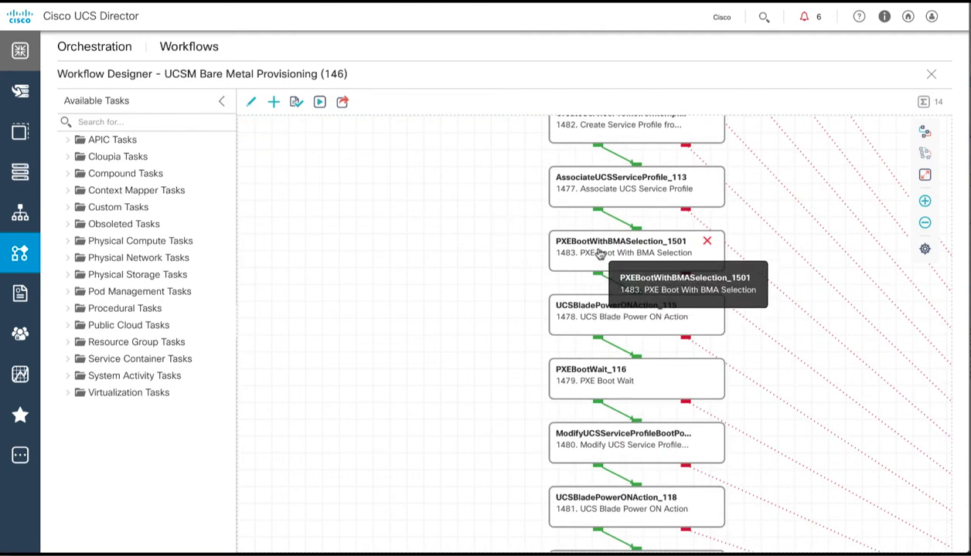
{"action": "left_click", "coordinate": [175, 122]}
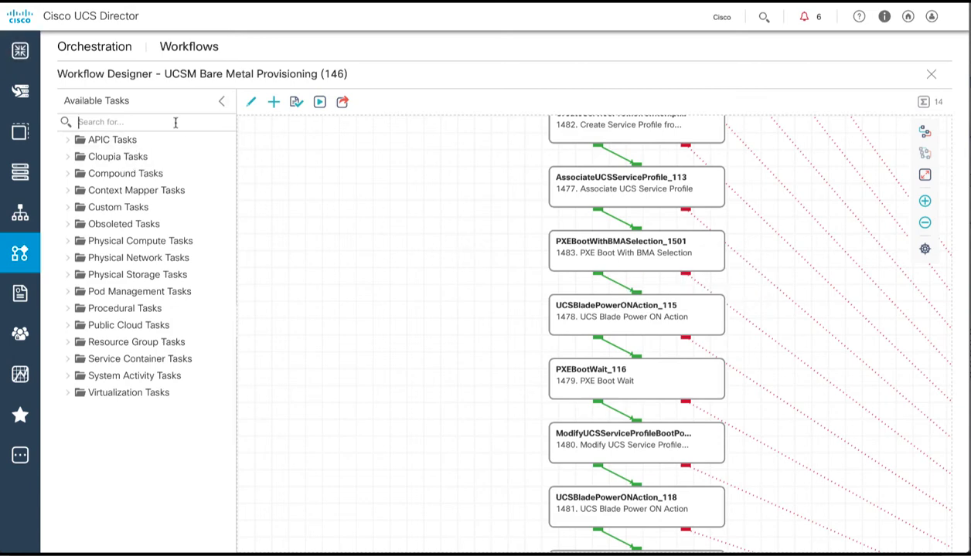
{"action": "type", "text": "pxe"}
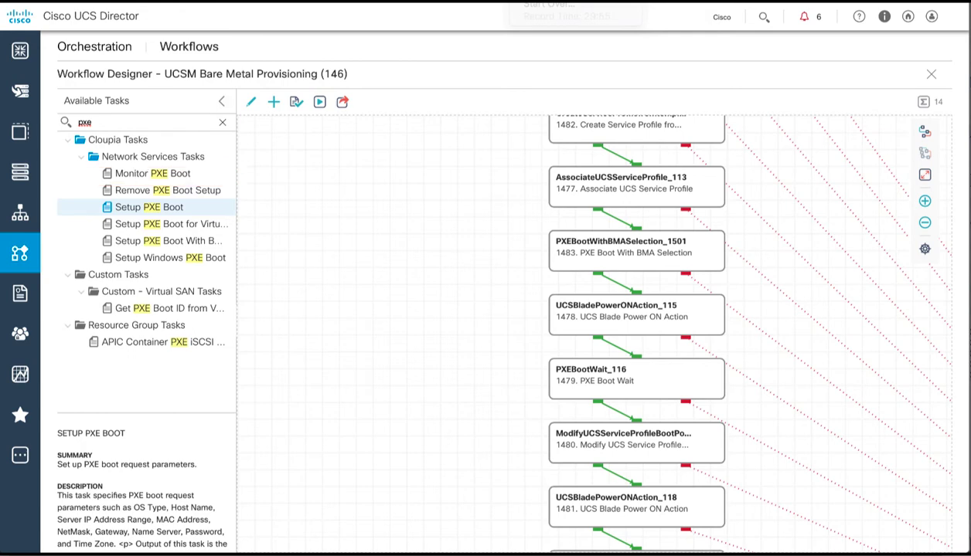
Step: Add a Setup PXE Boot task, PXEBoot_1620, keeping its prefilled ESXi_65_catalog, DHCP and ESXi65host1 inputs
{"action": "left_click_drag", "start_coordinate": [174, 207], "coordinate": [372, 213]}
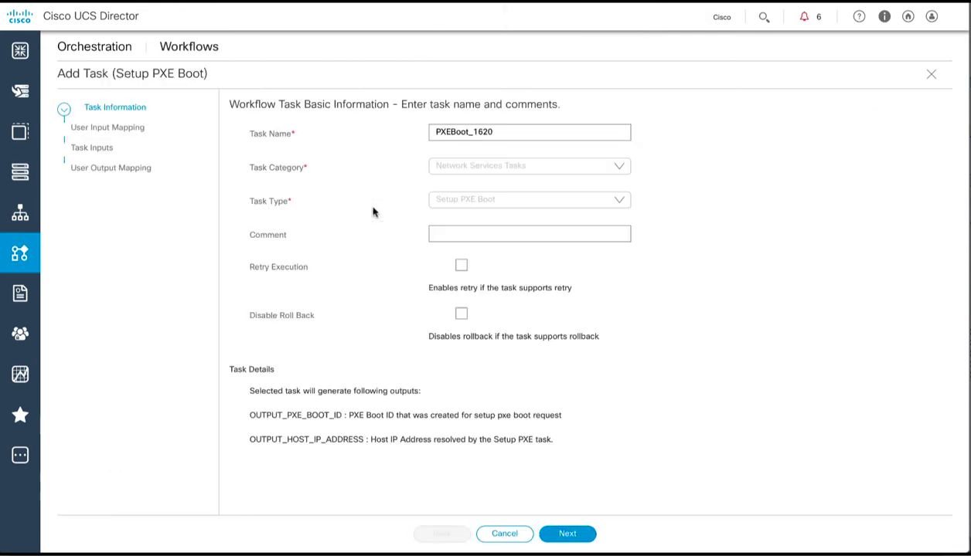
{"action": "left_click", "coordinate": [567, 534]}
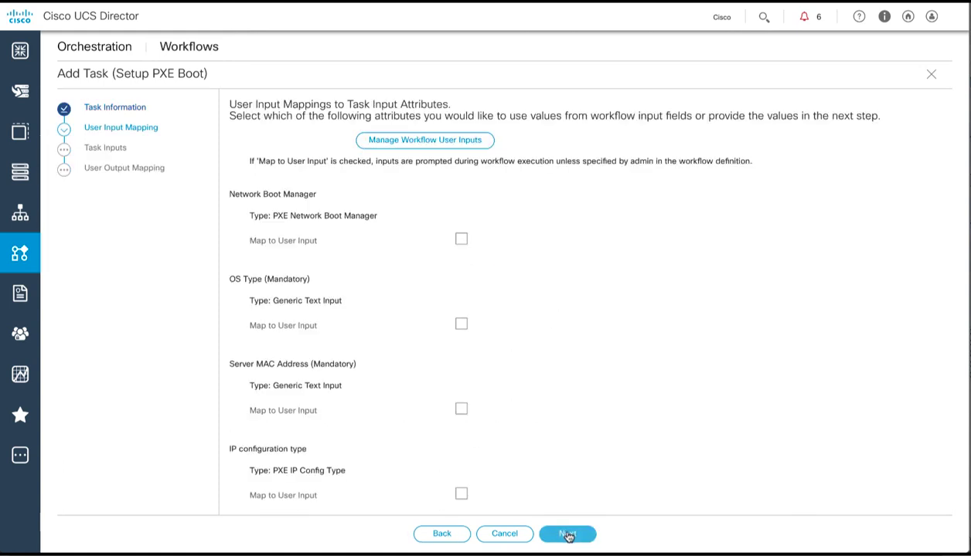
{"action": "left_click", "coordinate": [568, 534]}
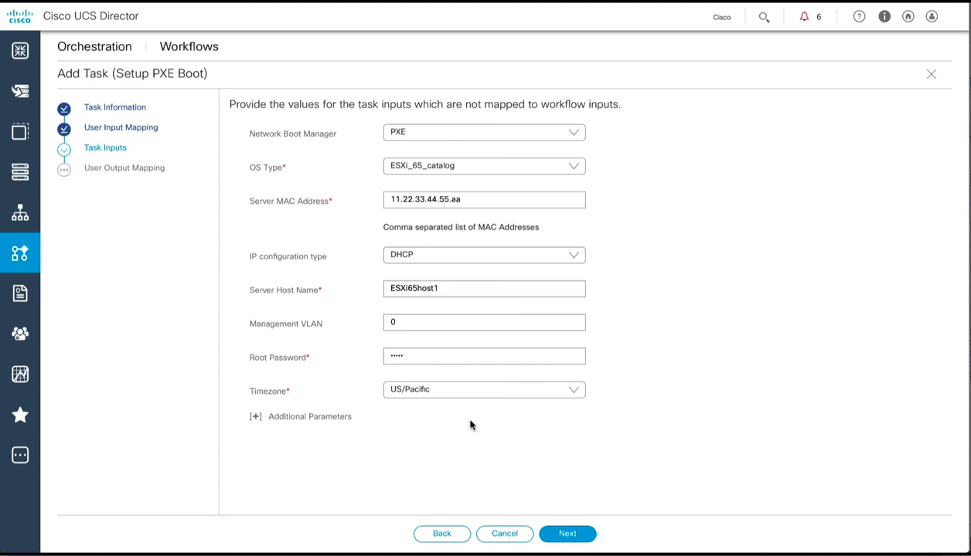
{"action": "left_click", "coordinate": [568, 533]}
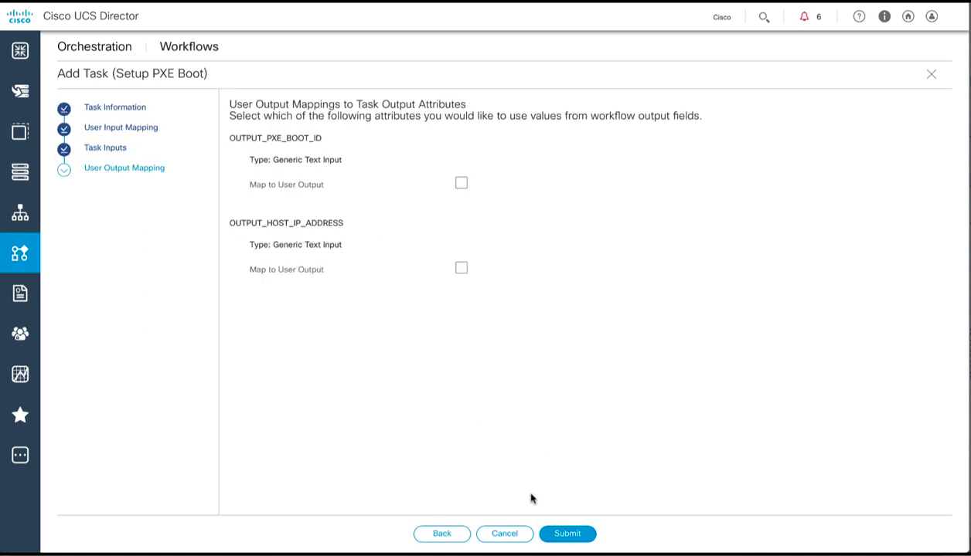
{"action": "left_click", "coordinate": [505, 533]}
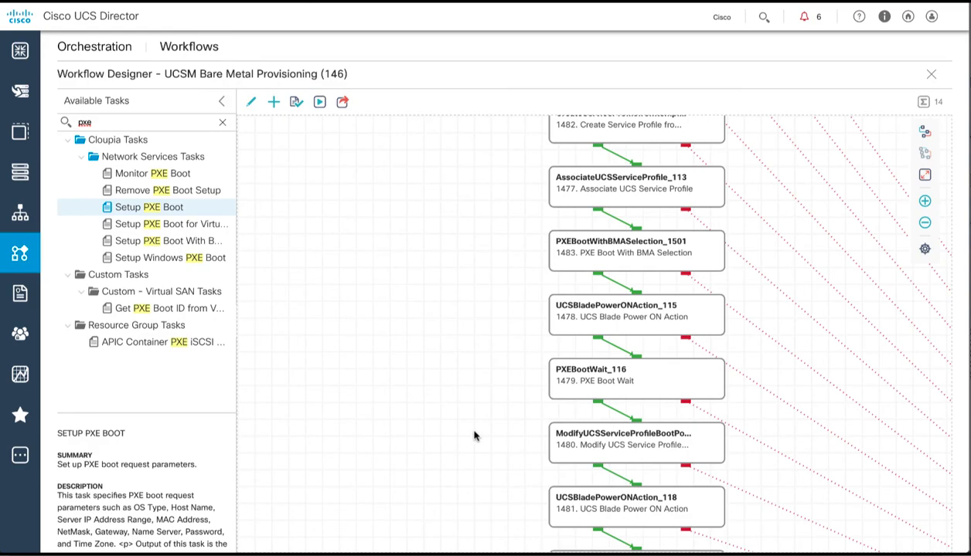